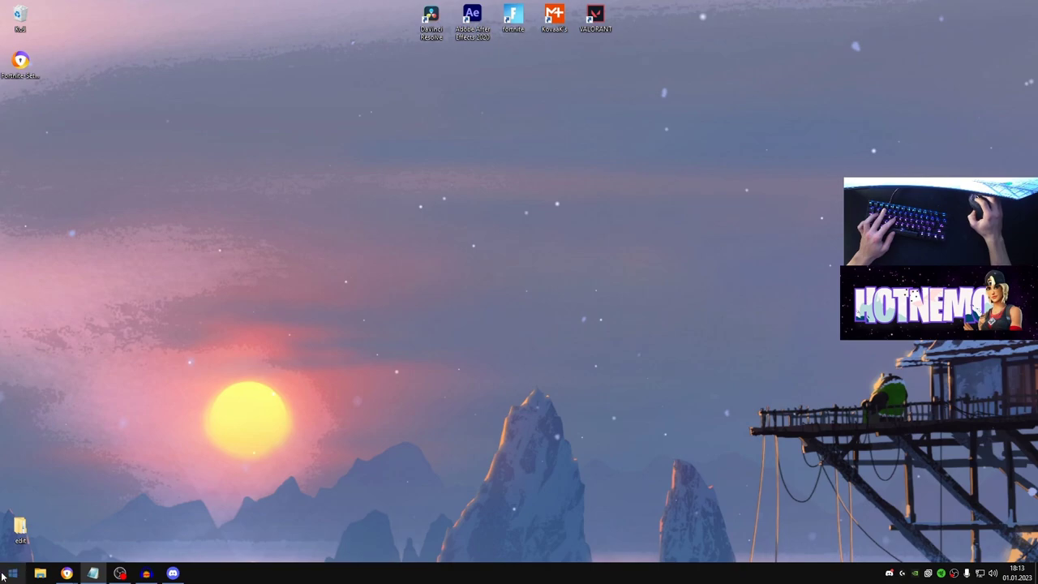
# - Open Windows Settings and check the Xbox Game Bar and Game Mode options in the gaming settings
pyautogui.click(12, 524)
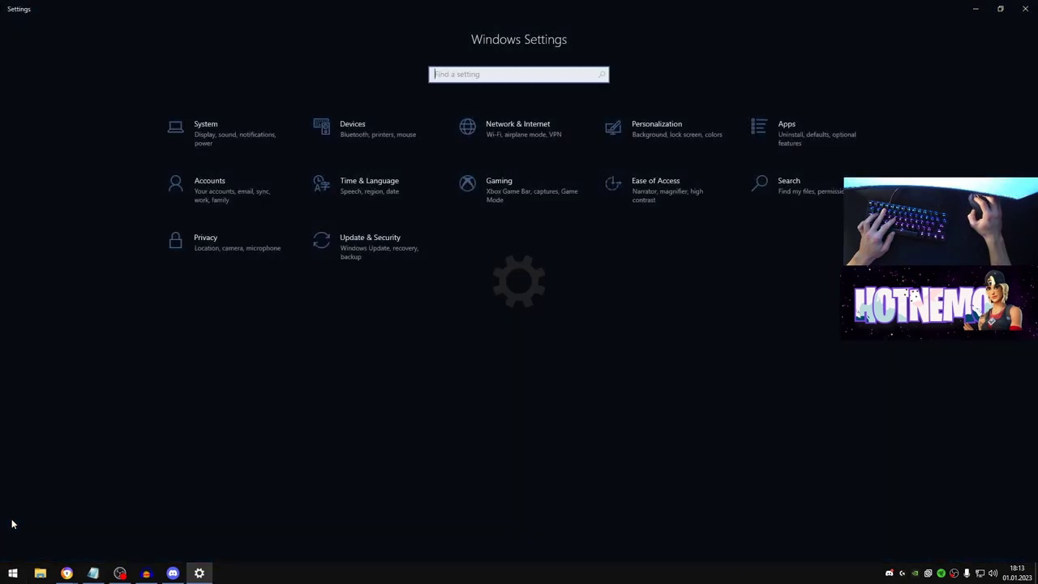
pyautogui.click(494, 196)
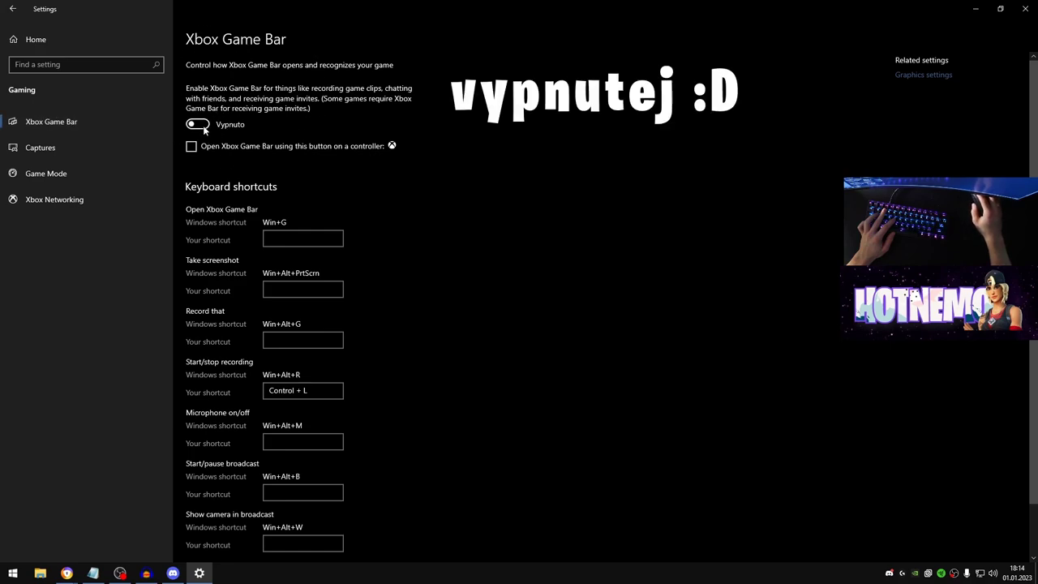
pyautogui.click(49, 175)
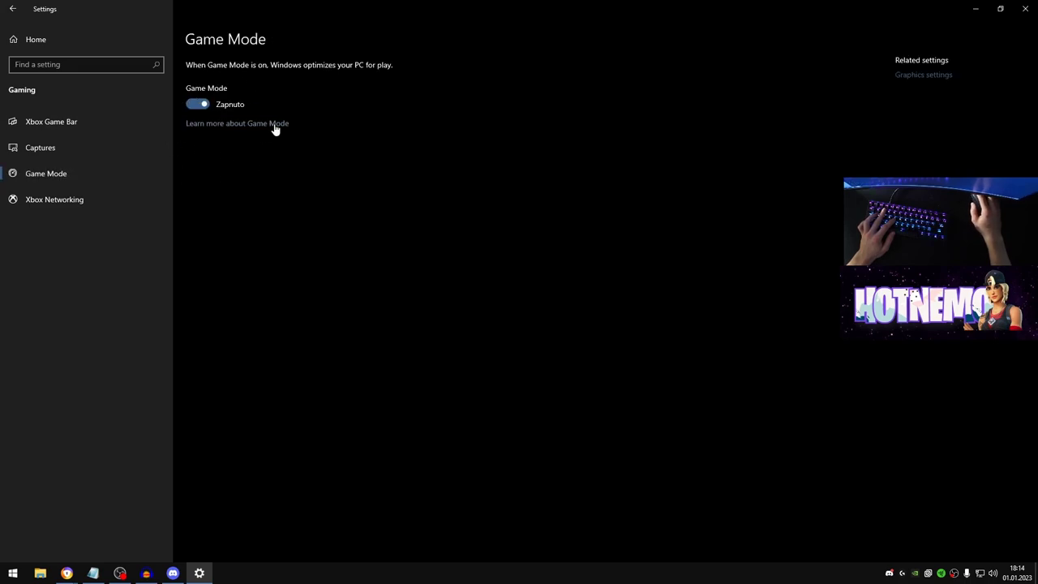
pyautogui.click(12, 9)
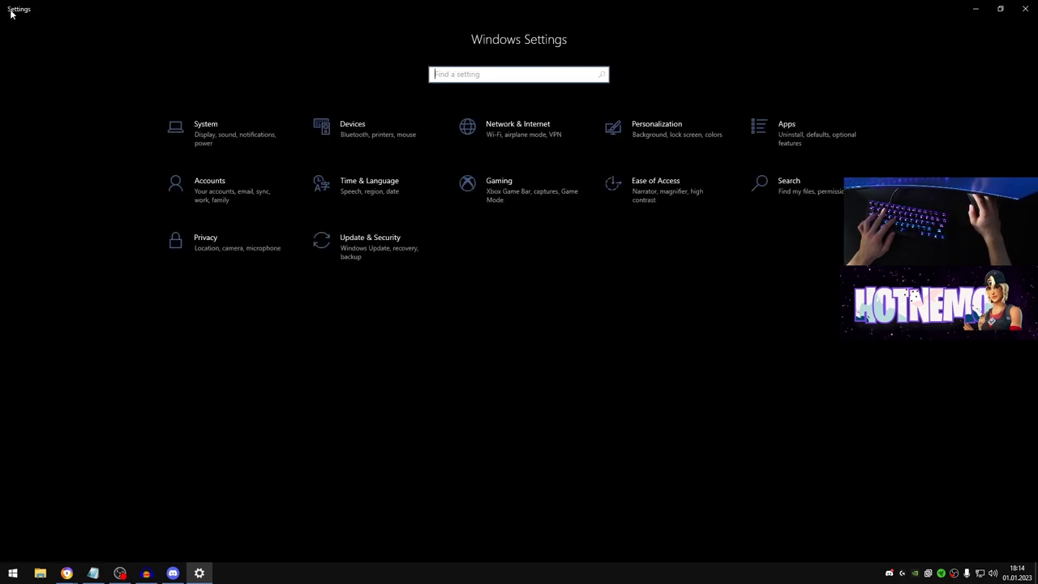
# - Review the apps that launch at login and turn off iTunesHelper in the startup apps list
pyautogui.click(783, 130)
pyautogui.click(39, 227)
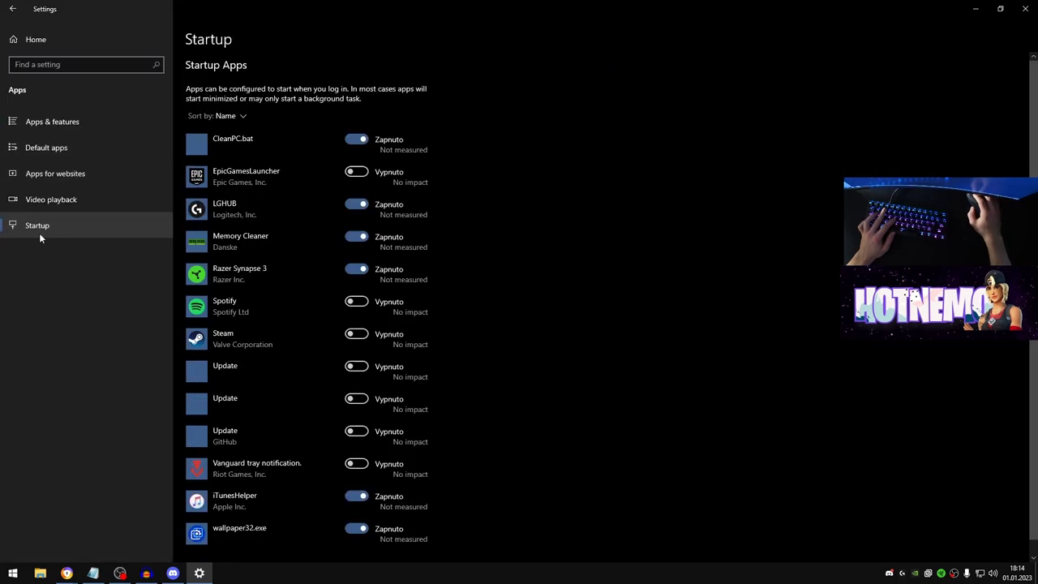
pyautogui.scroll(-1, 259, 126)
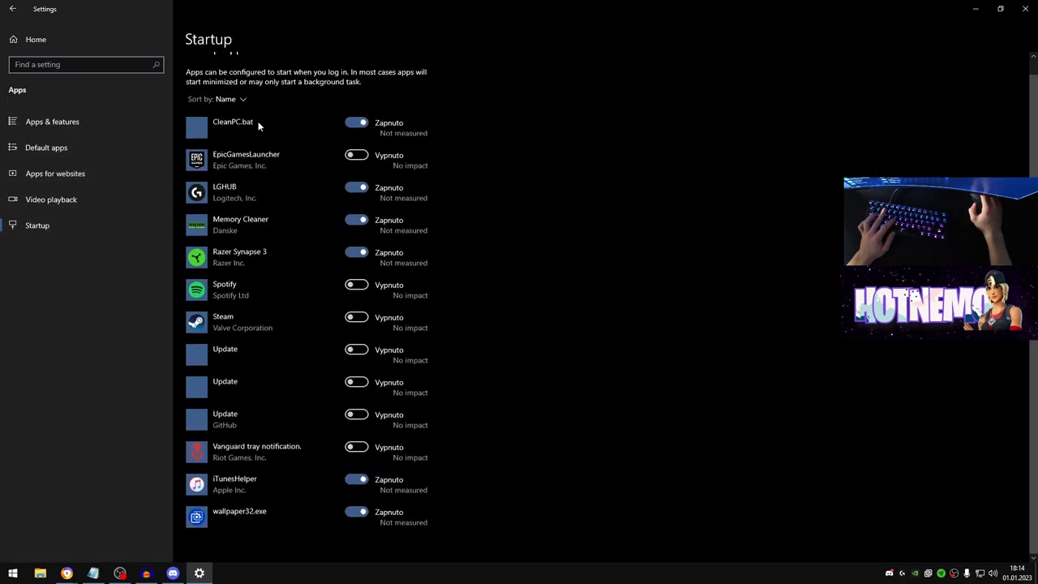
pyautogui.scroll(1, 246, 178)
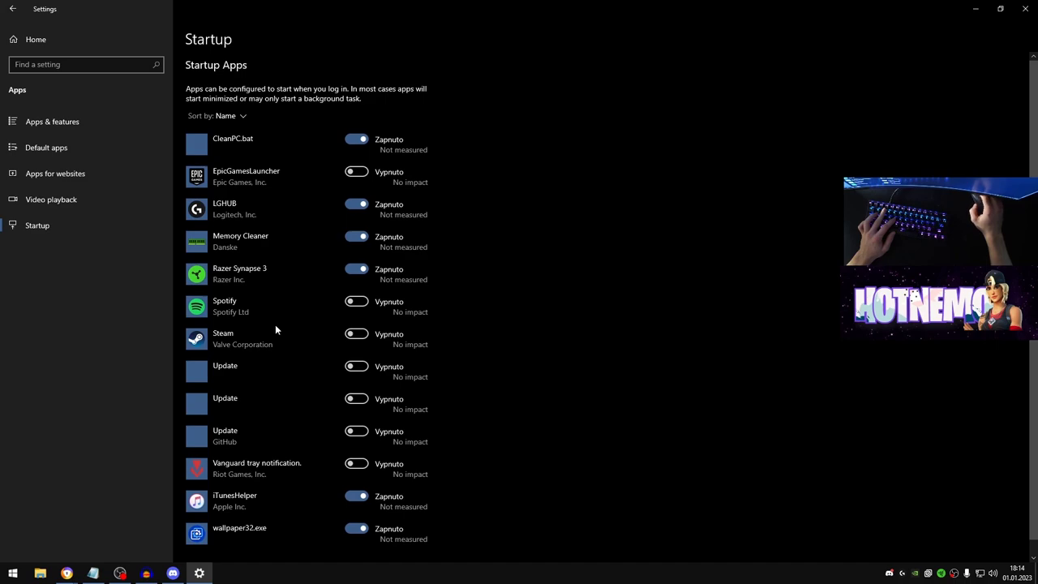
pyautogui.scroll(-1, 278, 329)
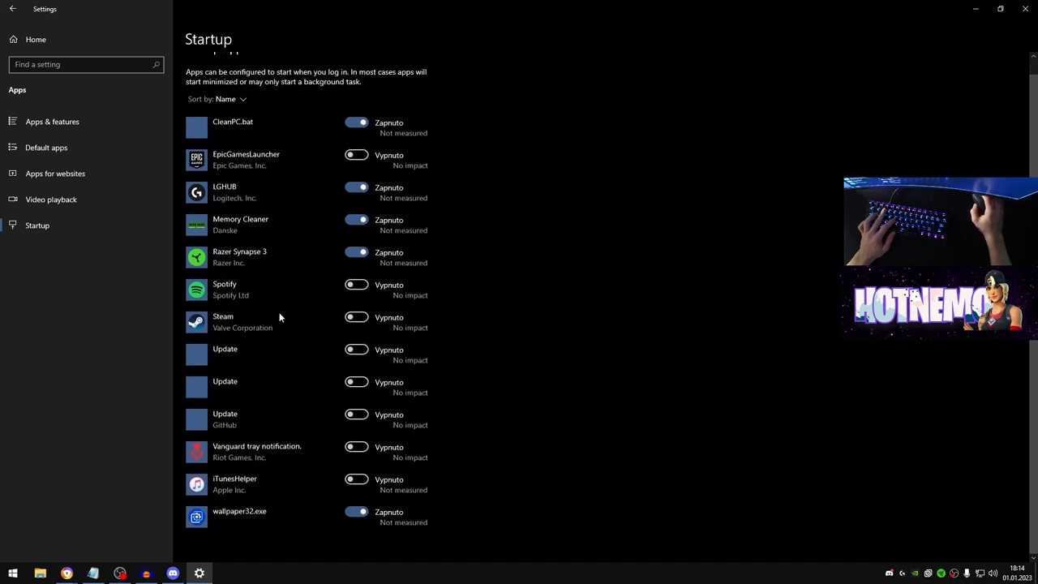
pyautogui.scroll(1, 337, 351)
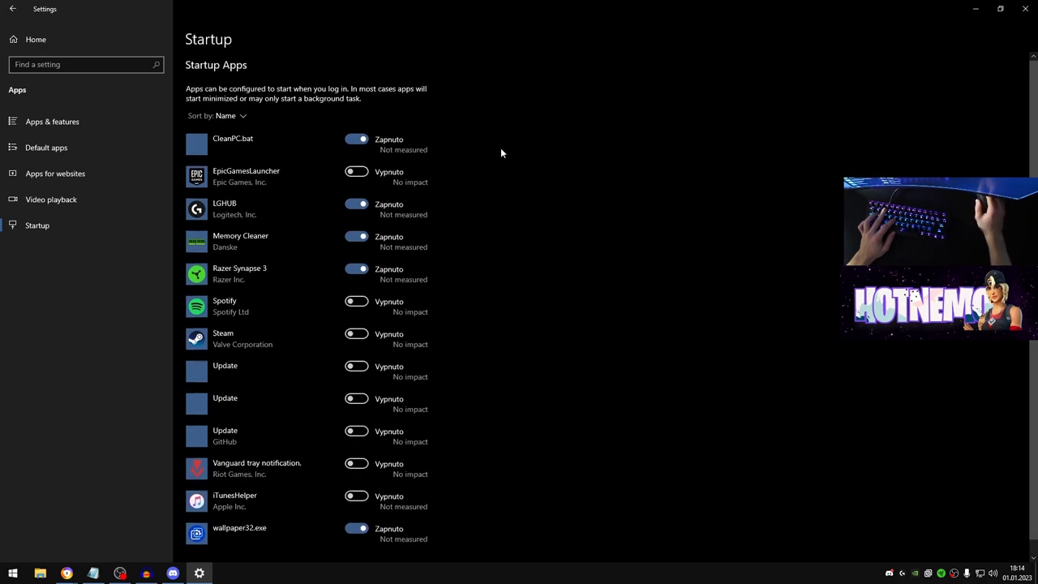
# - Look through the installed apps list for programs that could be uninstalled, then return to the Settings home page
pyautogui.click(51, 122)
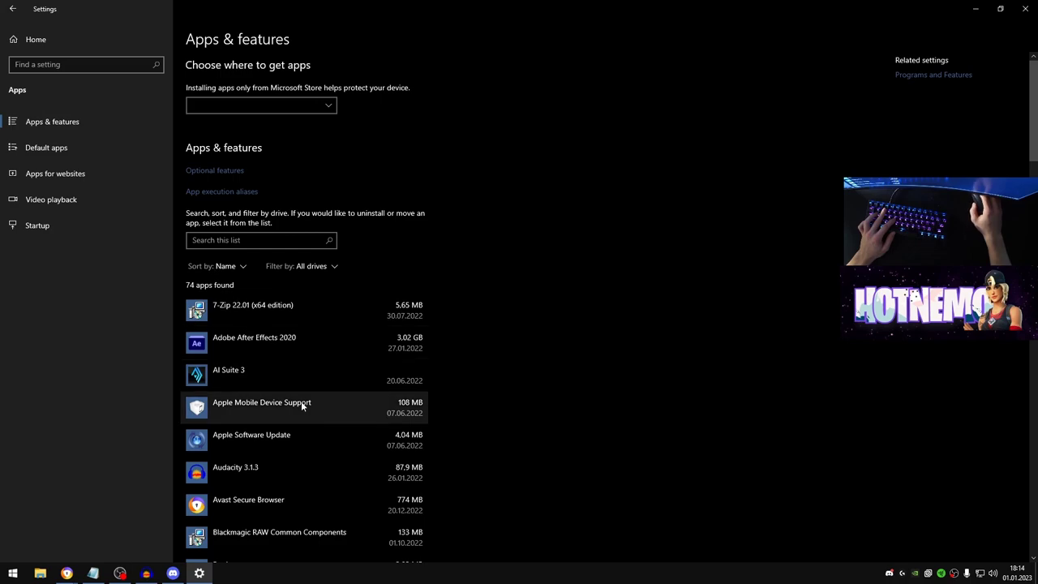
pyautogui.scroll(-3, 325, 357)
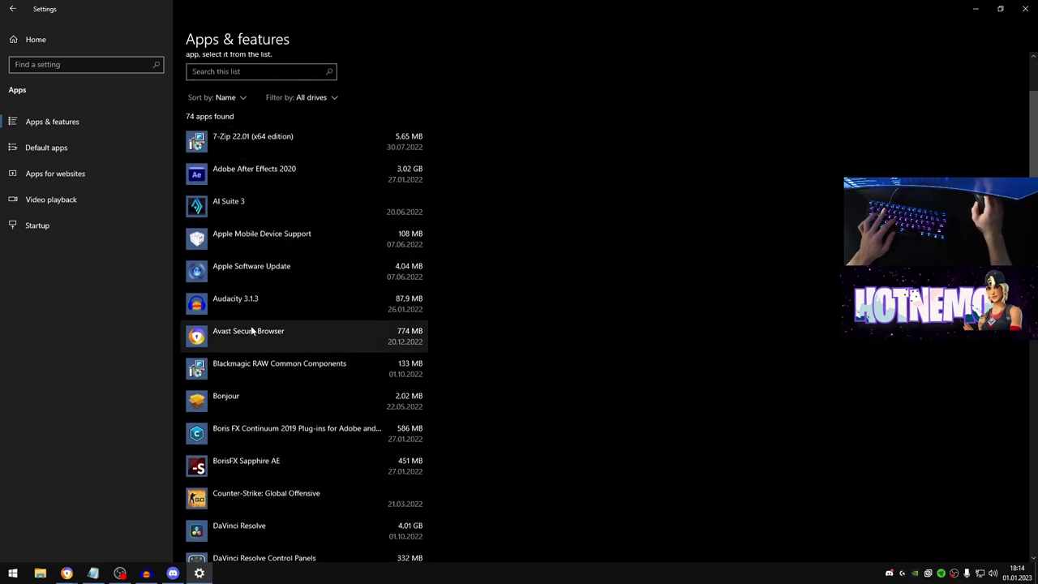
pyautogui.scroll(-2, 308, 317)
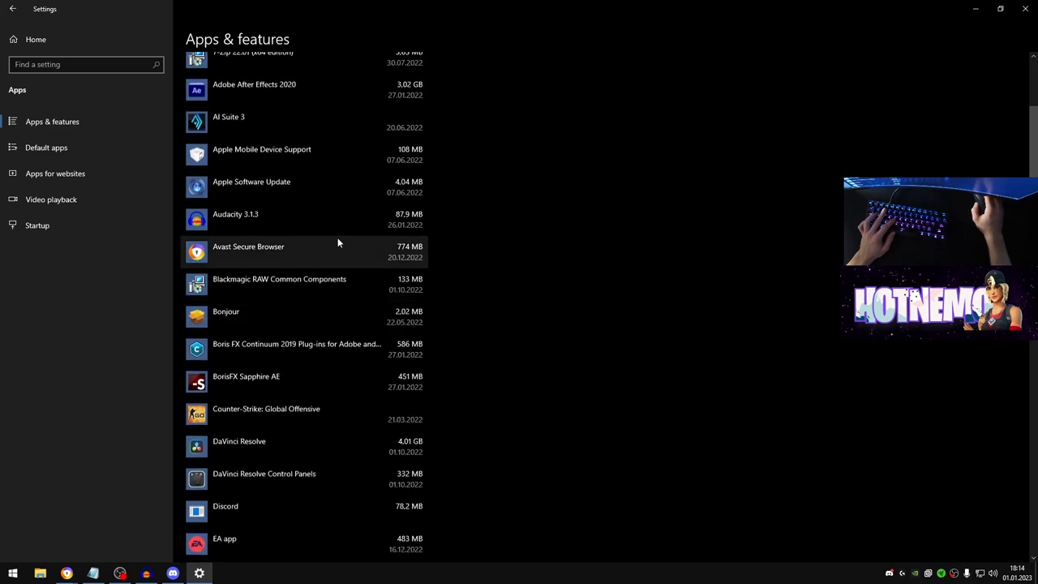
pyautogui.scroll(-2, 251, 311)
pyautogui.scroll(-5, 292, 333)
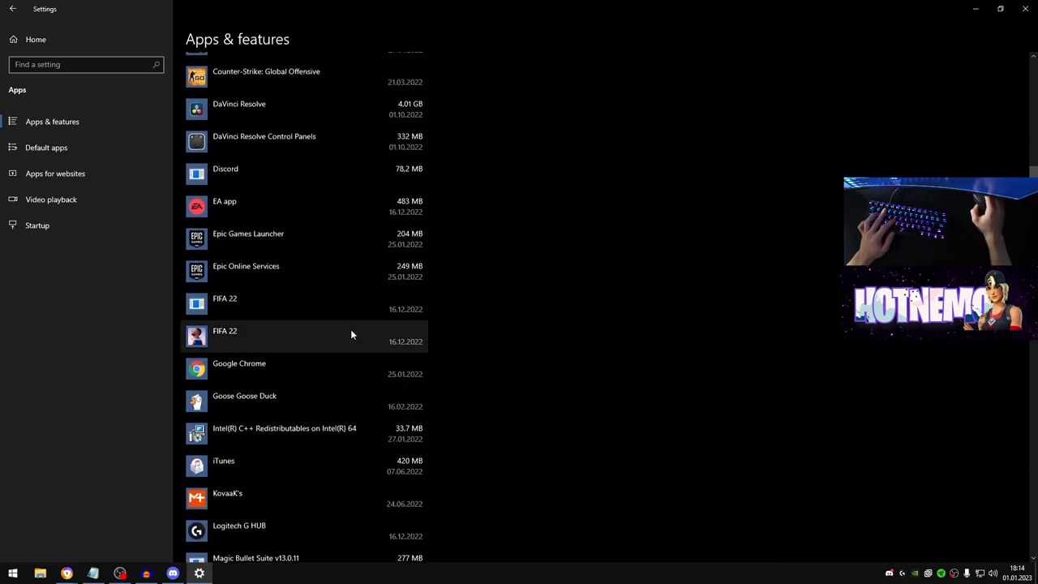
pyautogui.scroll(-4, 243, 467)
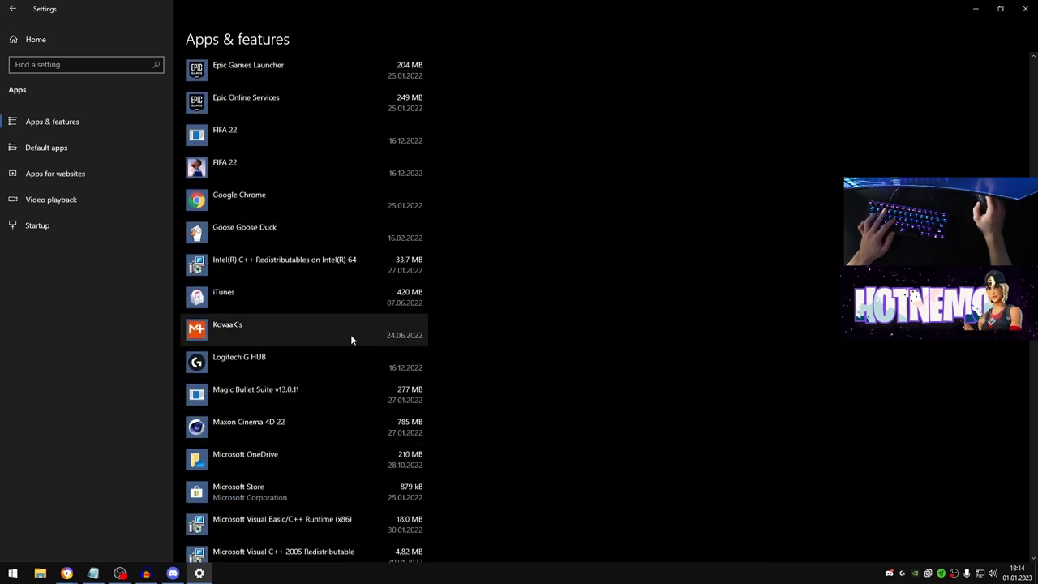
pyautogui.hotkey('alt', 'Left')
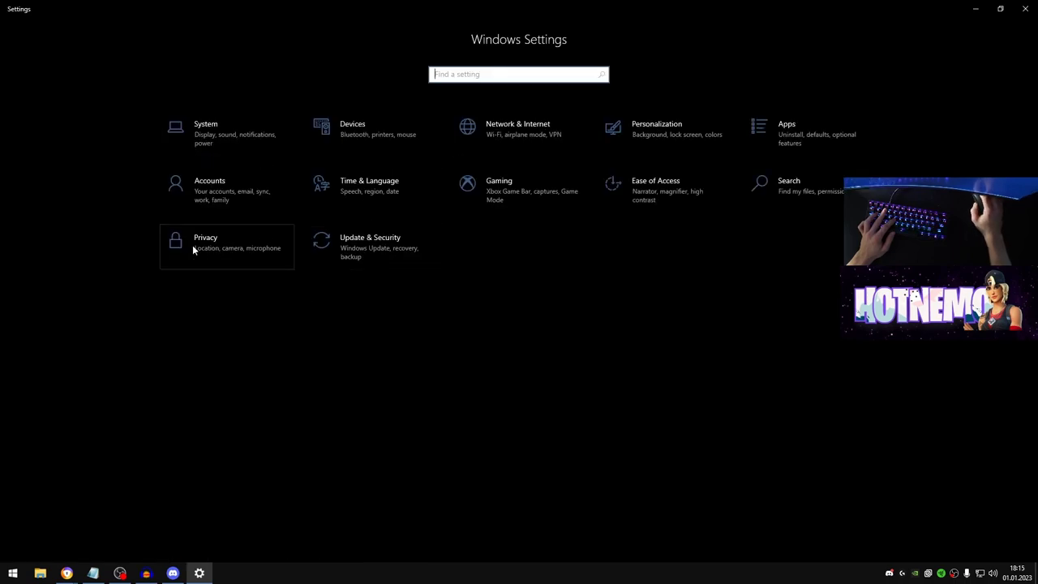
# - Check the general privacy options and the app permissions for camera, microphone, notifications and account info
pyautogui.click(222, 271)
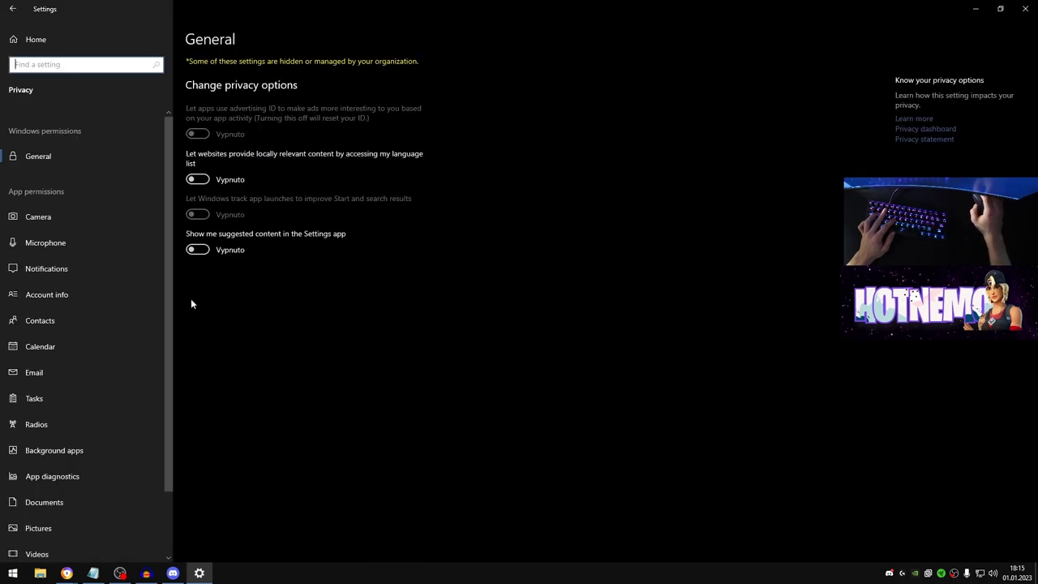
pyautogui.scroll(-2, 166, 232)
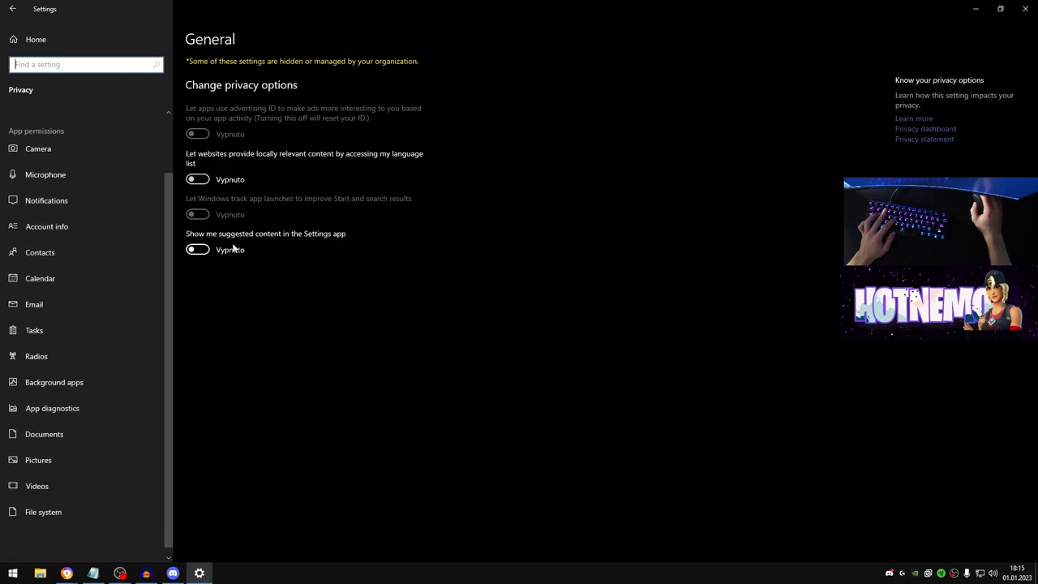
pyautogui.click(69, 156)
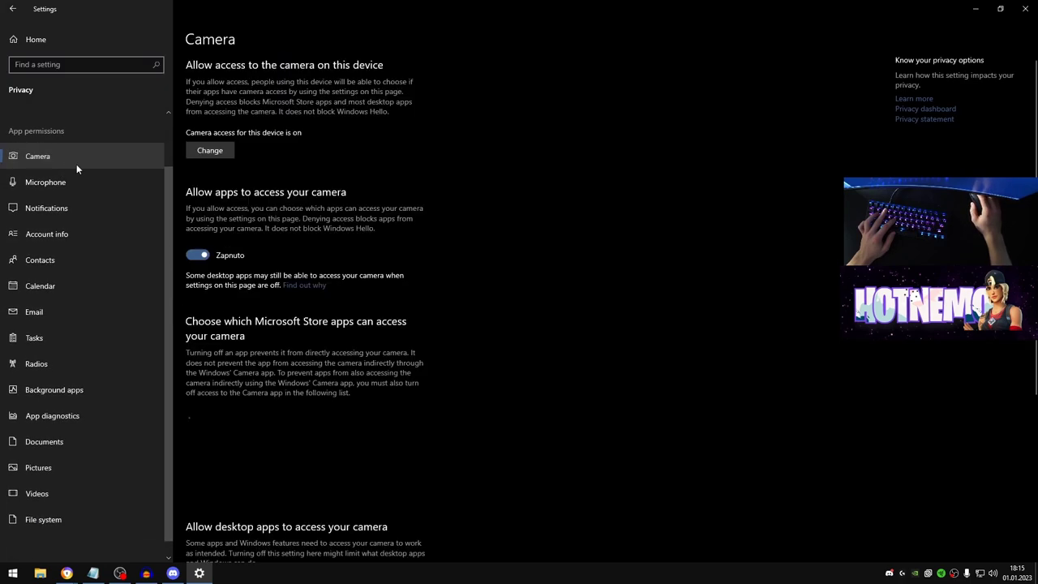
pyautogui.click(93, 176)
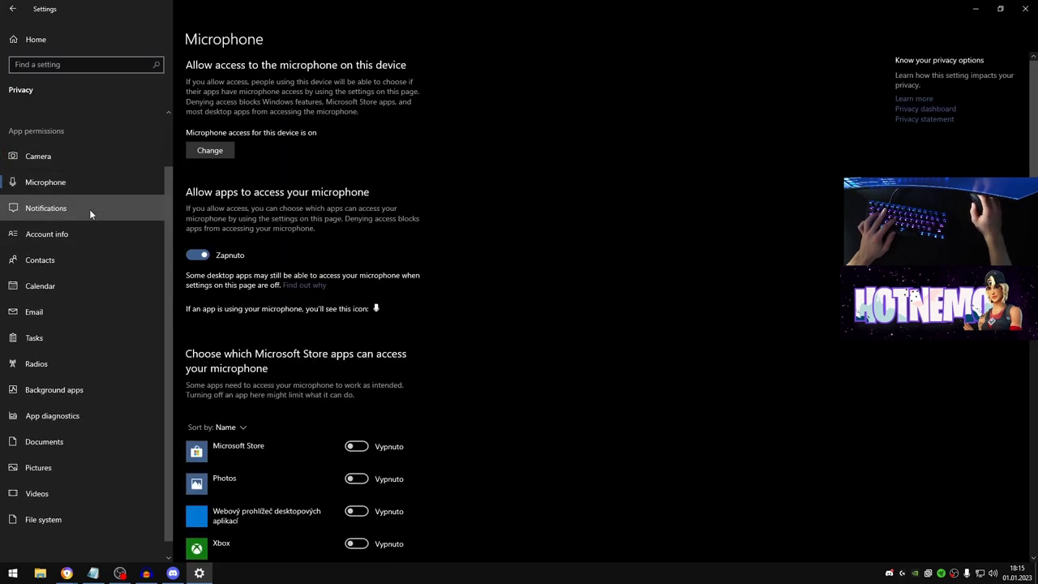
pyautogui.click(89, 210)
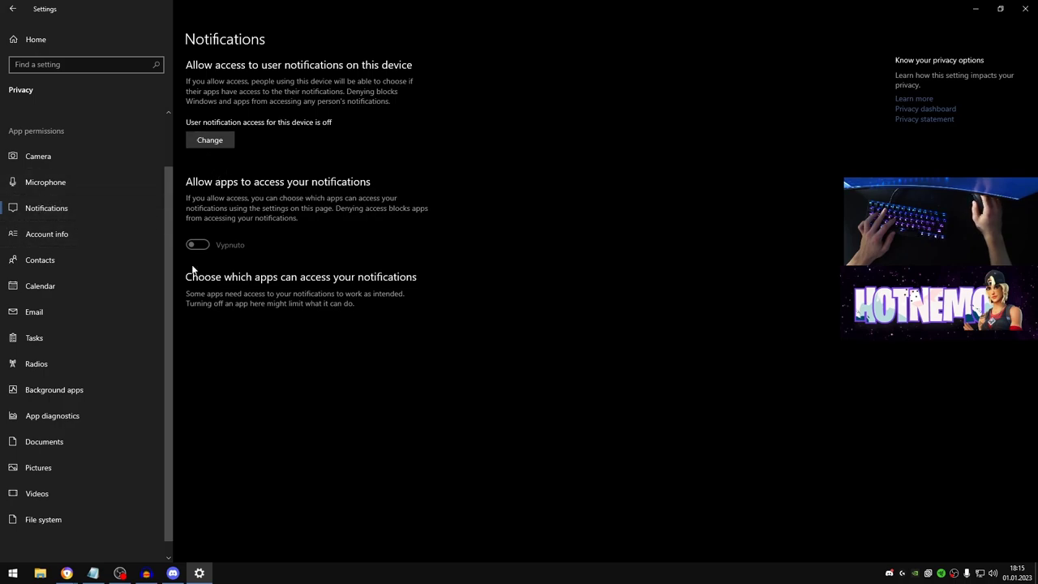
pyautogui.click(64, 240)
pyautogui.click(63, 258)
pyautogui.click(81, 240)
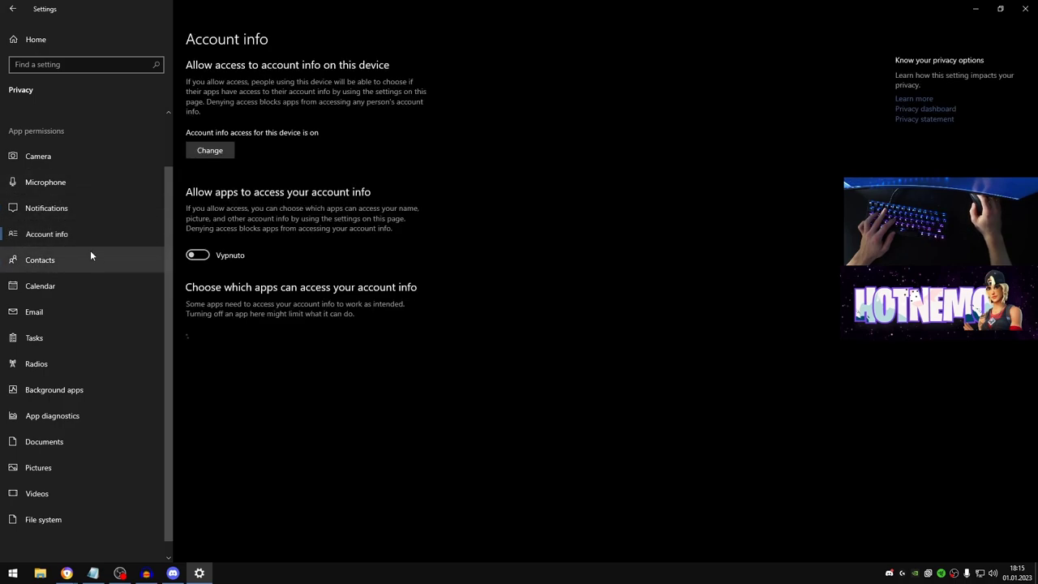
# - Check the privacy permissions for contacts, calendar, email, tasks, radios and background apps
pyautogui.click(78, 260)
pyautogui.click(65, 297)
pyautogui.click(109, 316)
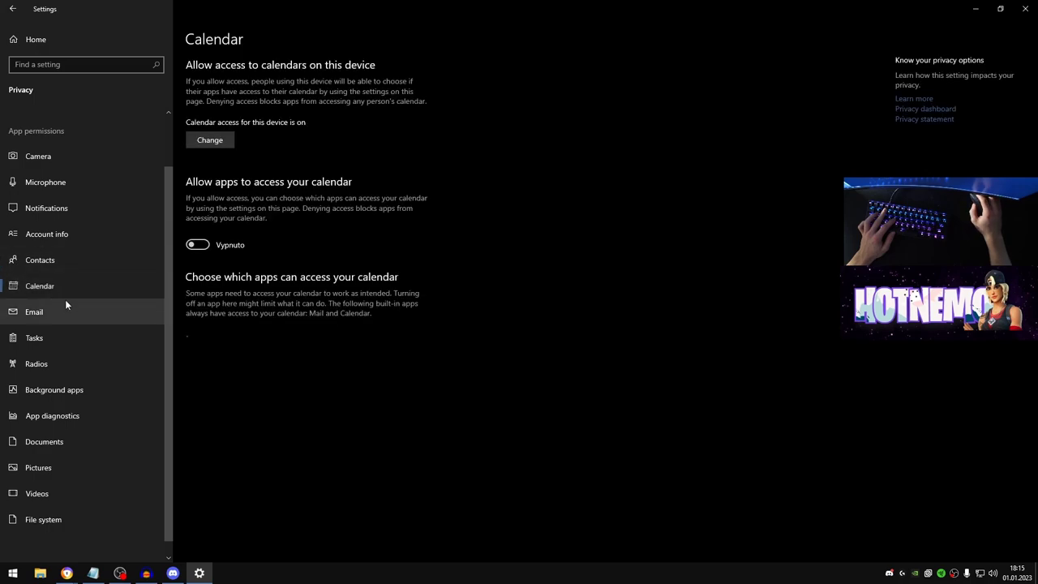
pyautogui.click(66, 337)
pyautogui.click(75, 362)
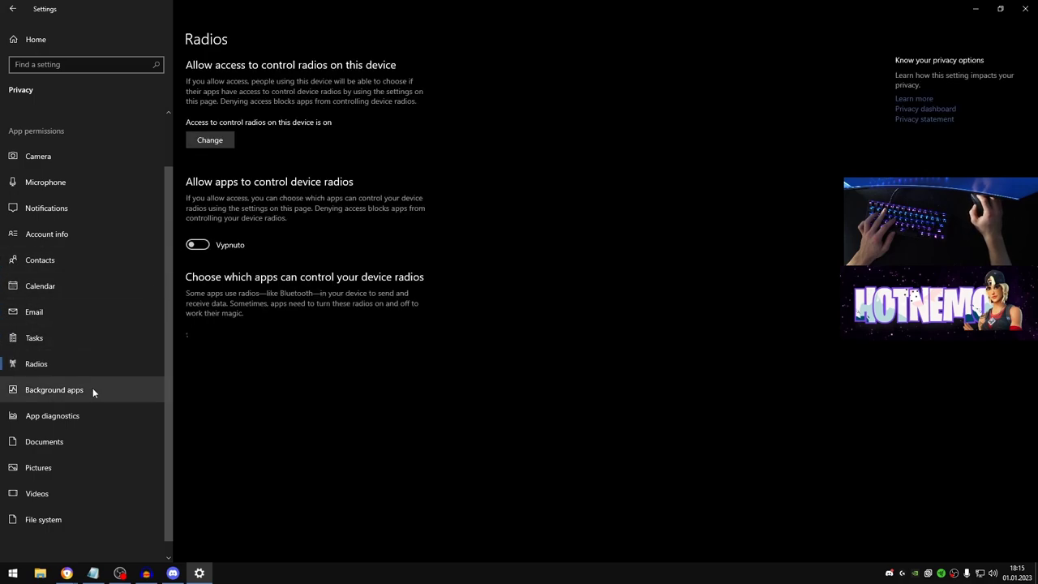
pyautogui.click(92, 388)
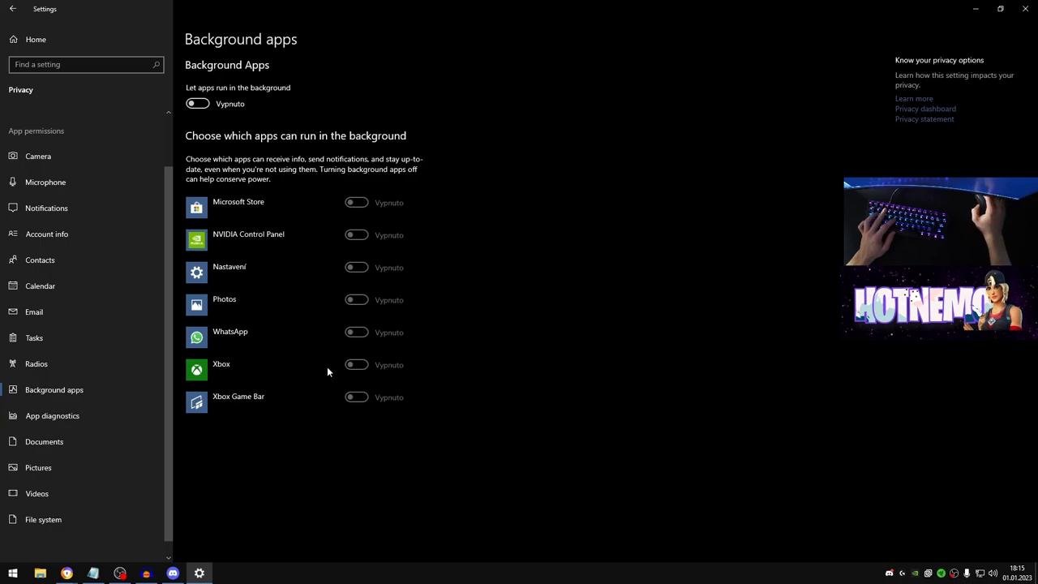
# - Check the privacy permissions for app diagnostics, documents, pictures, videos and the file system
pyautogui.click(47, 418)
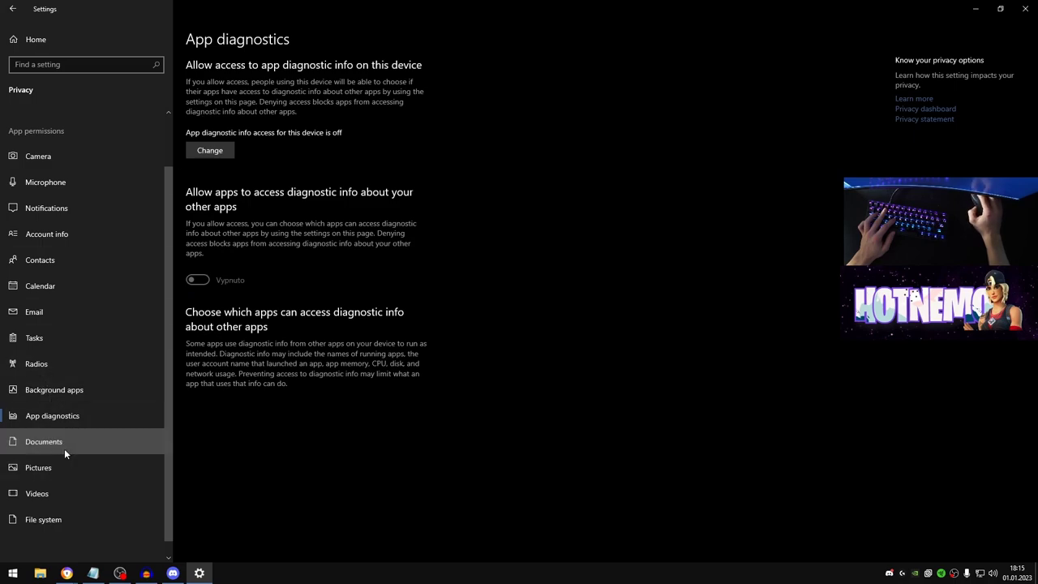
pyautogui.click(65, 448)
pyautogui.click(50, 468)
pyautogui.click(50, 494)
pyautogui.click(50, 520)
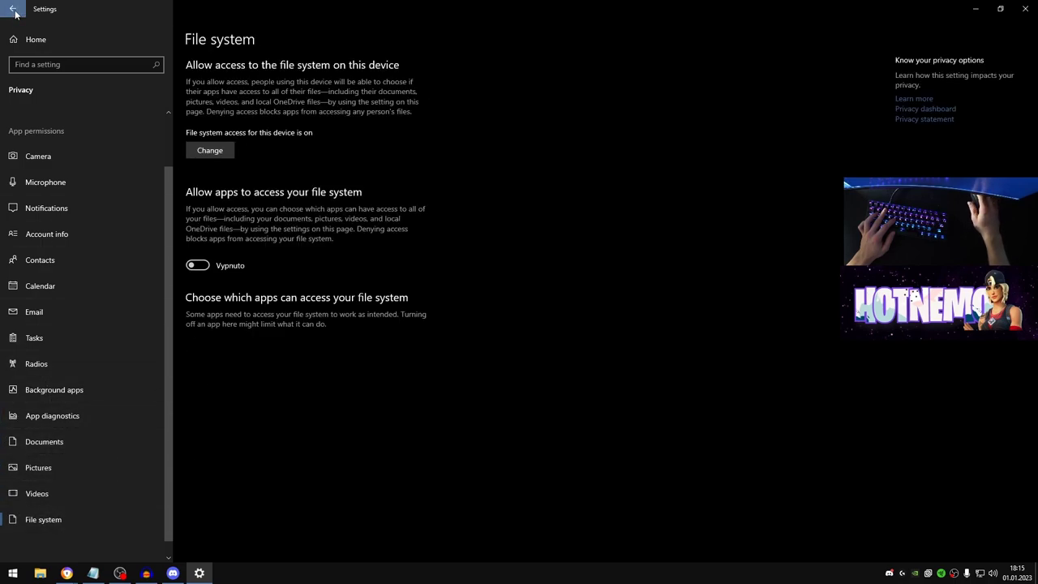
pyautogui.click(14, 11)
# - In the advanced display settings, choose Display 2: LC27RG50 and set its refresh rate to 239,760 Hz
pyautogui.click(220, 132)
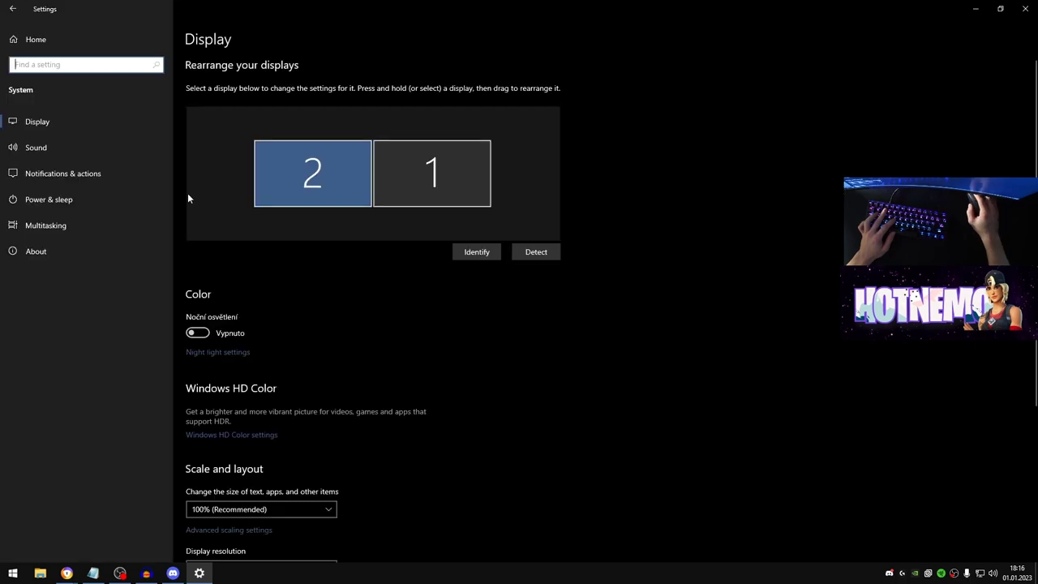
pyautogui.scroll(-3, 363, 334)
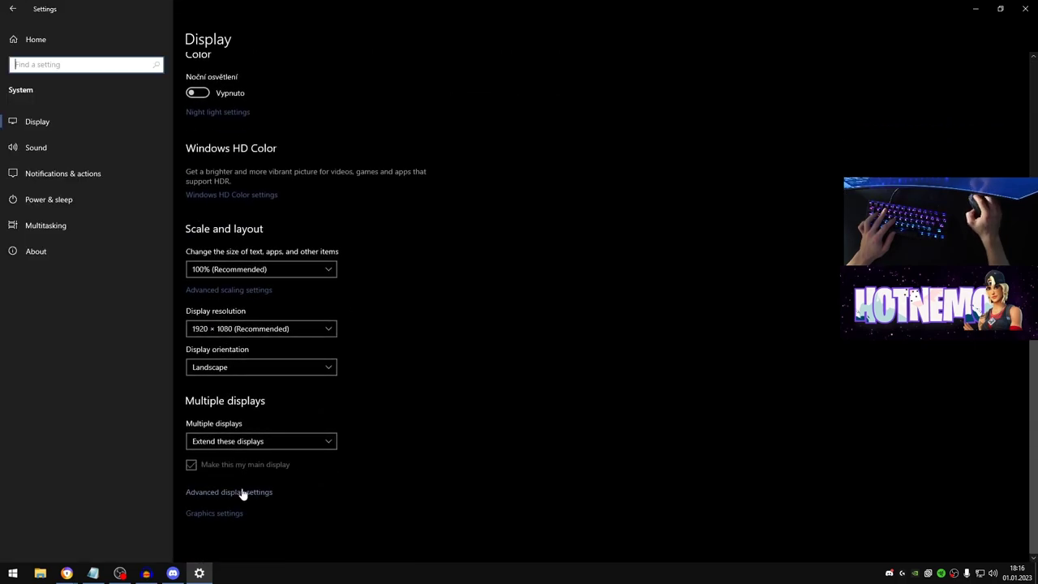
pyautogui.click(242, 493)
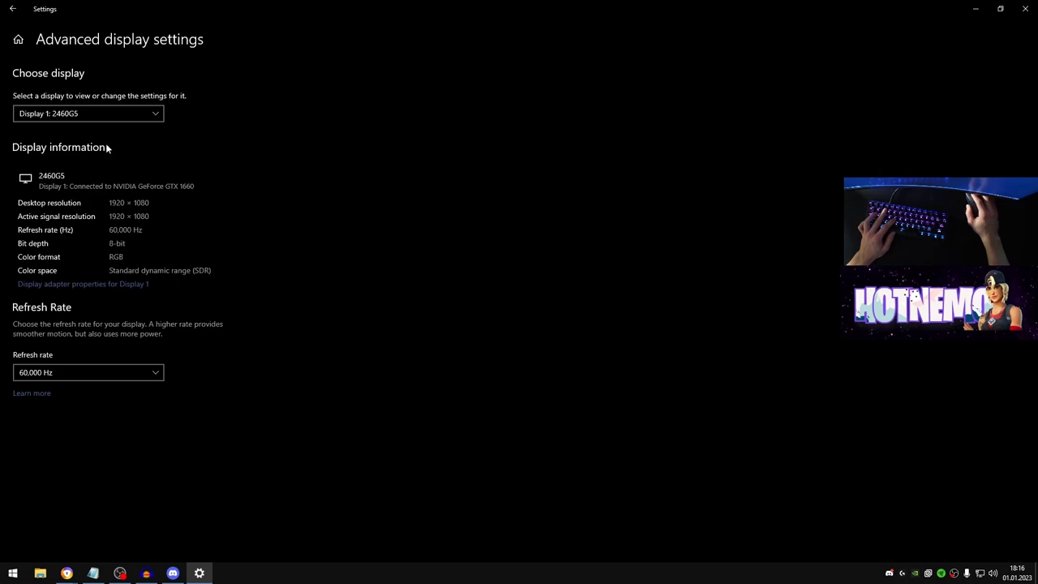
pyautogui.click(93, 115)
pyautogui.click(83, 130)
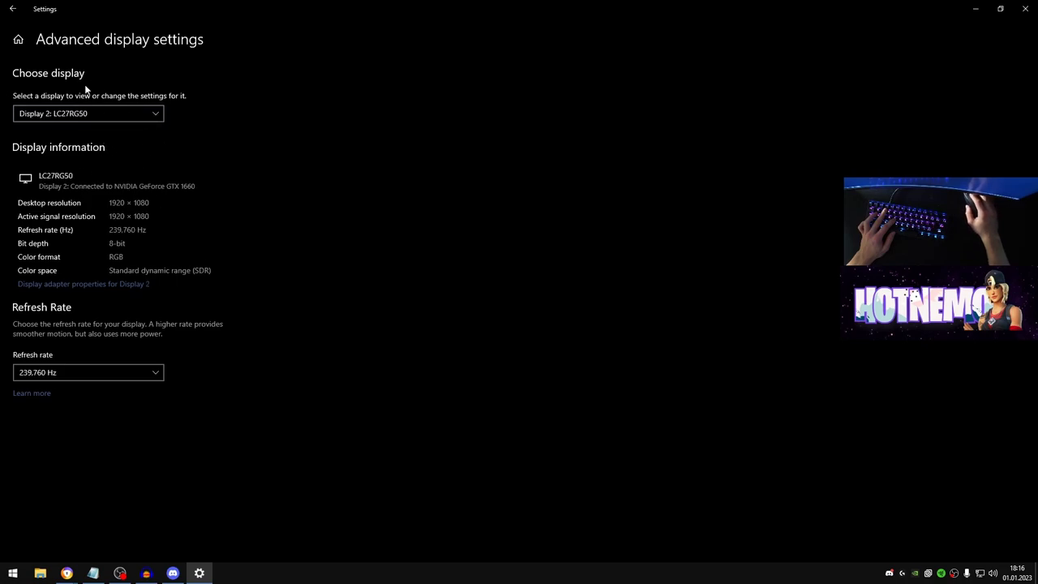
pyautogui.click(74, 114)
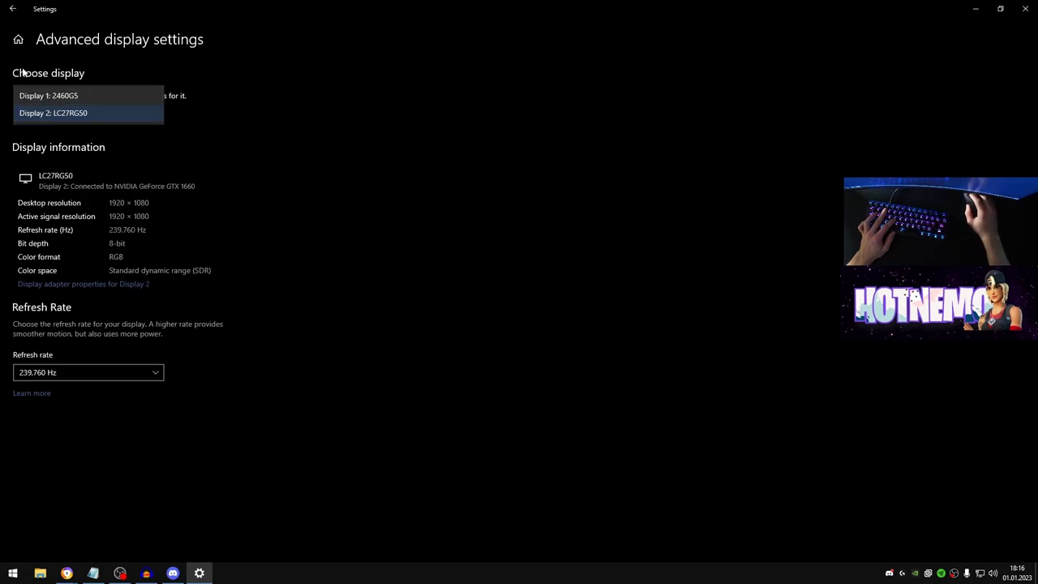
pyautogui.click(259, 138)
pyautogui.click(62, 373)
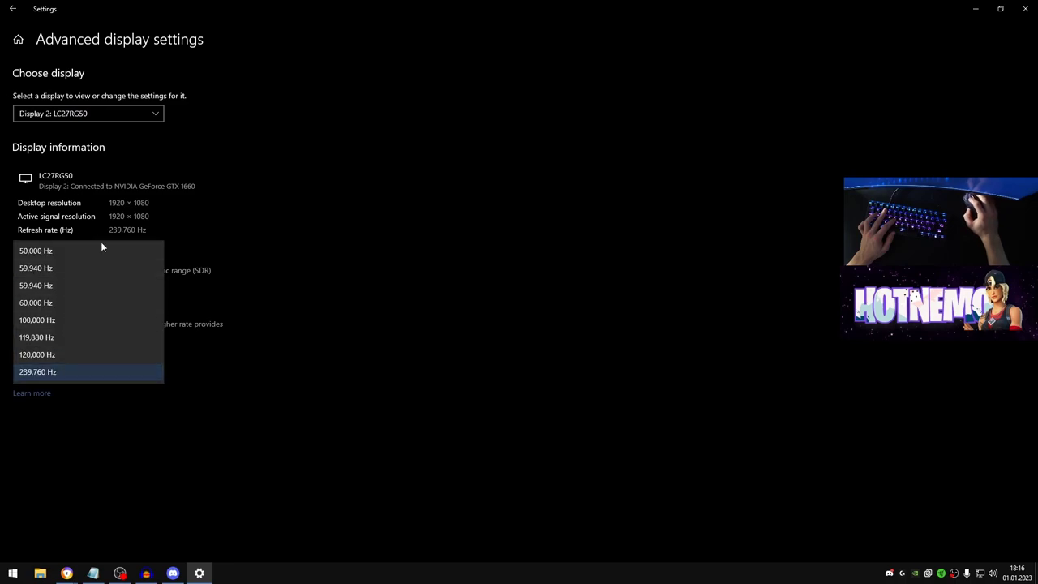
pyautogui.click(48, 373)
pyautogui.click(10, 9)
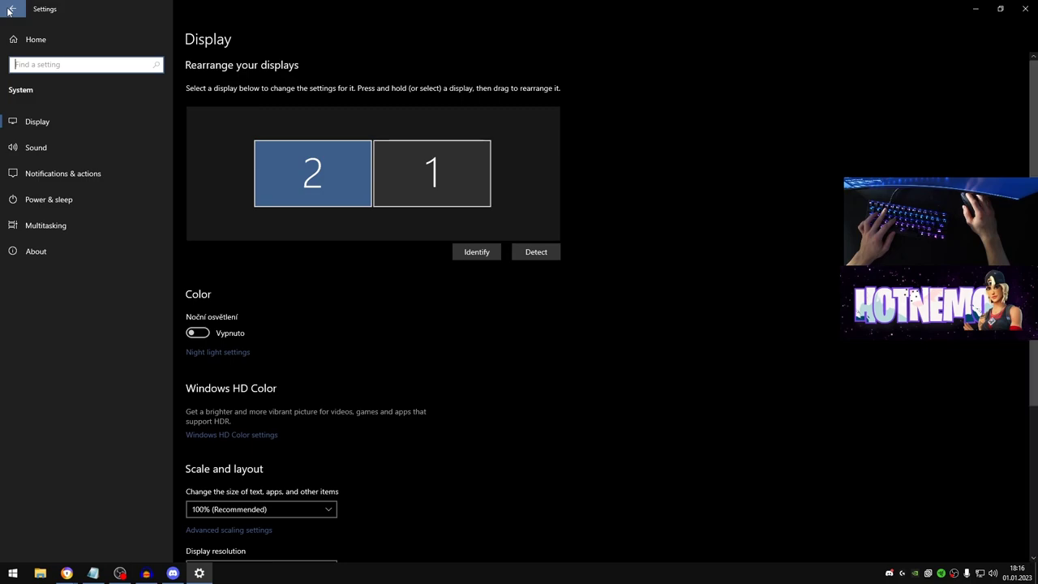
# - Open the graphics settings to review GPU scheduling, variable refresh rate and the per-app performance preference
pyautogui.scroll(-5, 243, 243)
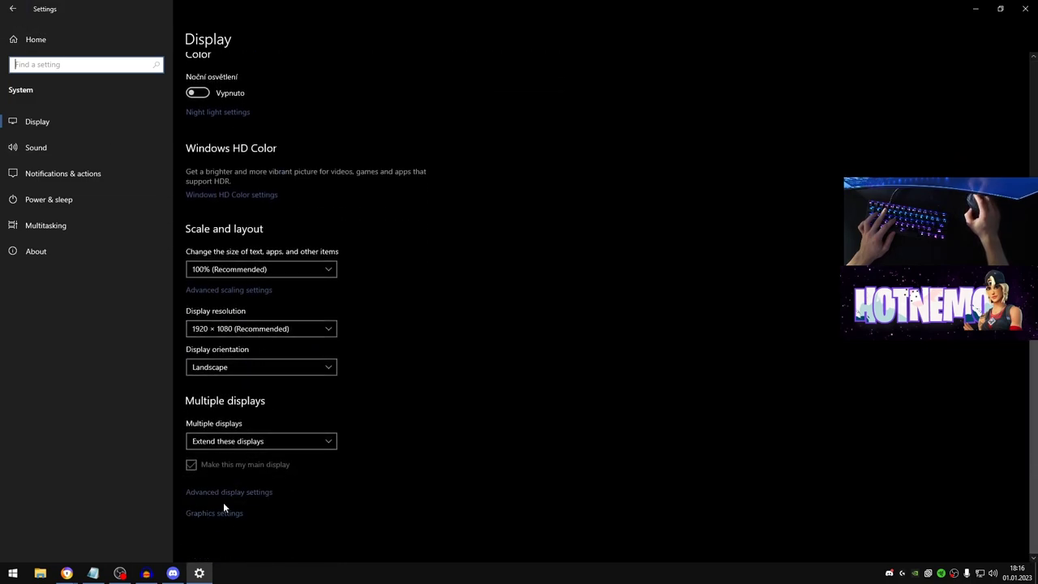
pyautogui.click(216, 511)
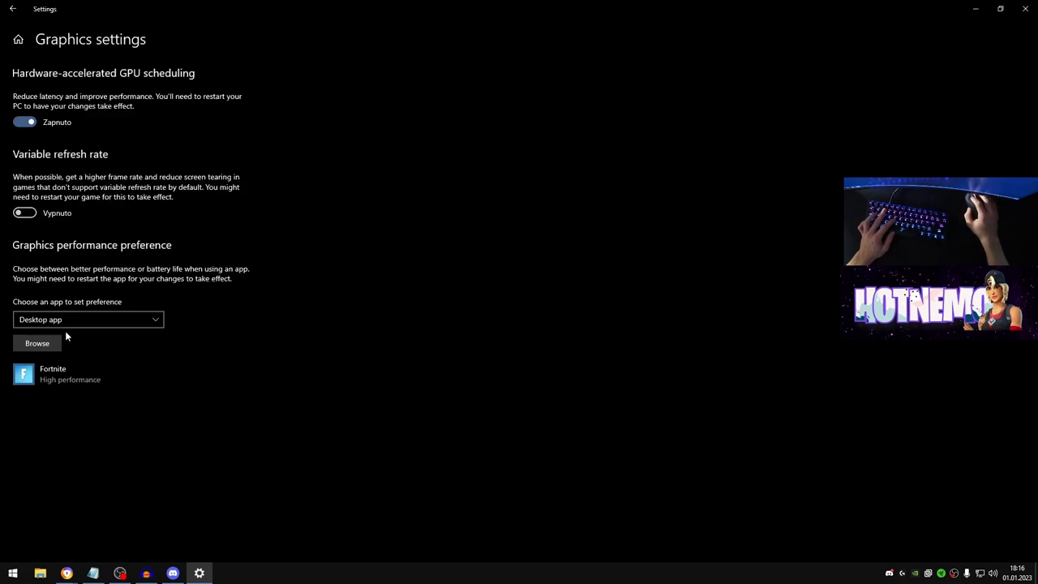
# - Try to add FortniteClient-Win64-Shipping.exe from Fortnite's Win64 folder as a desktop app with its own graphics performance preference
pyautogui.click(102, 374)
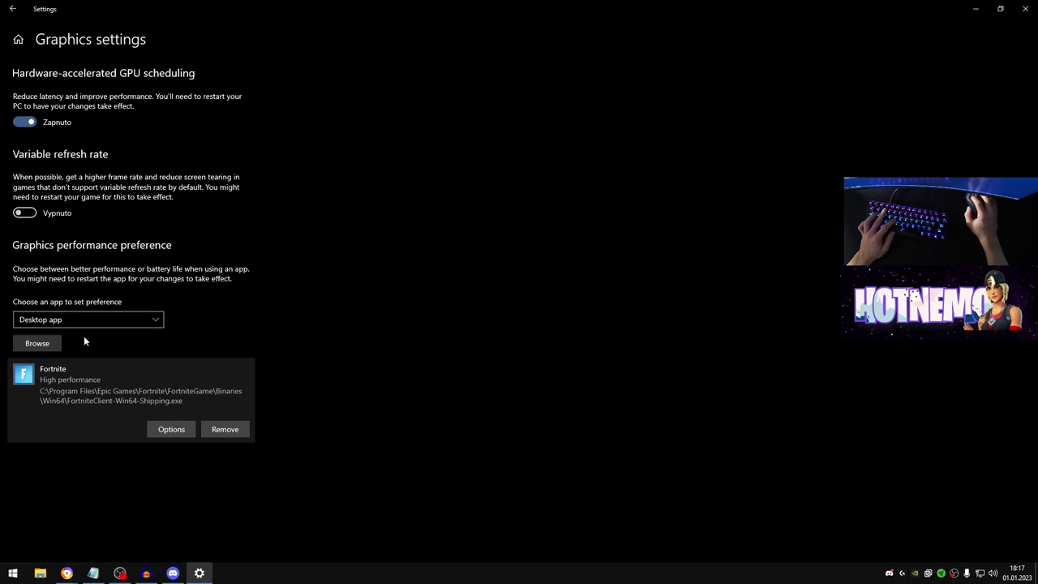
pyautogui.click(39, 344)
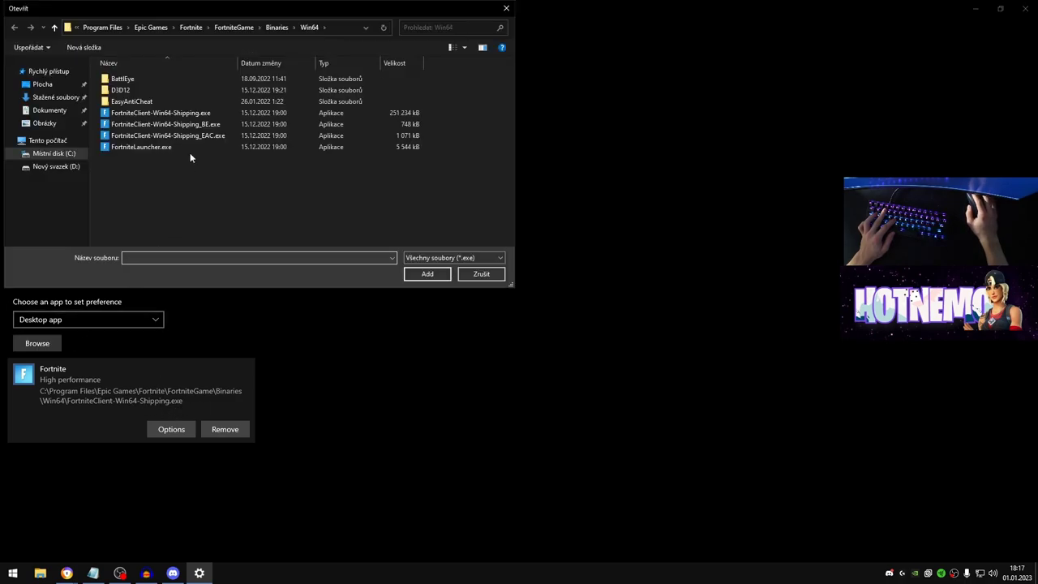
pyautogui.click(189, 112)
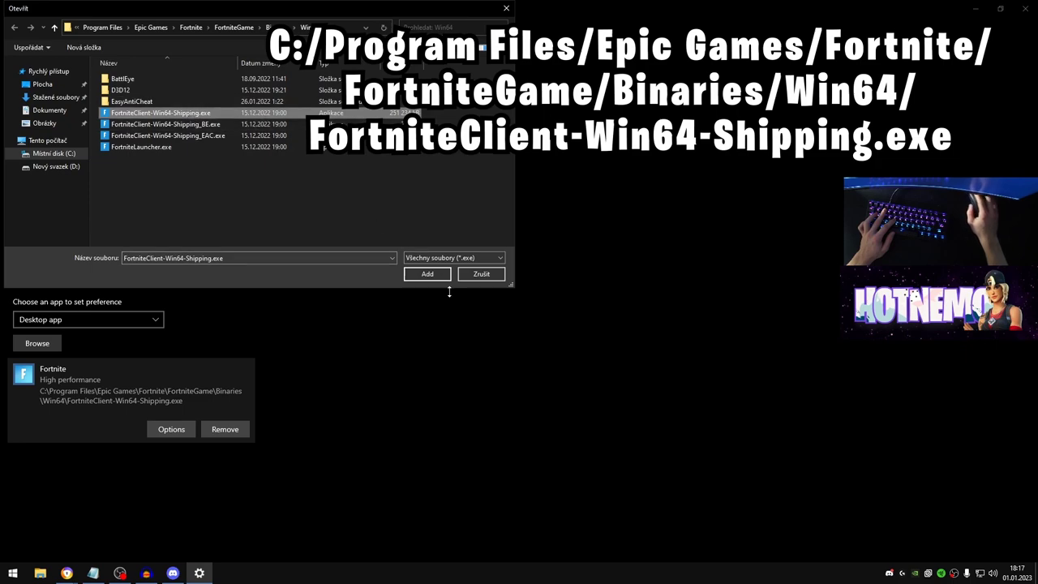
pyautogui.click(425, 275)
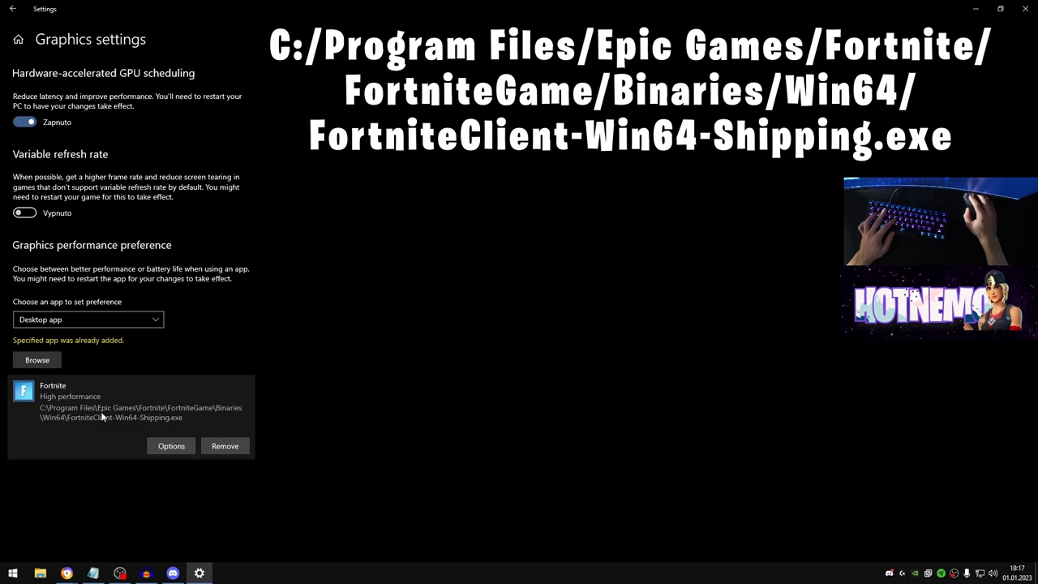
pyautogui.click(12, 9)
pyautogui.click(12, 9)
pyautogui.click(357, 244)
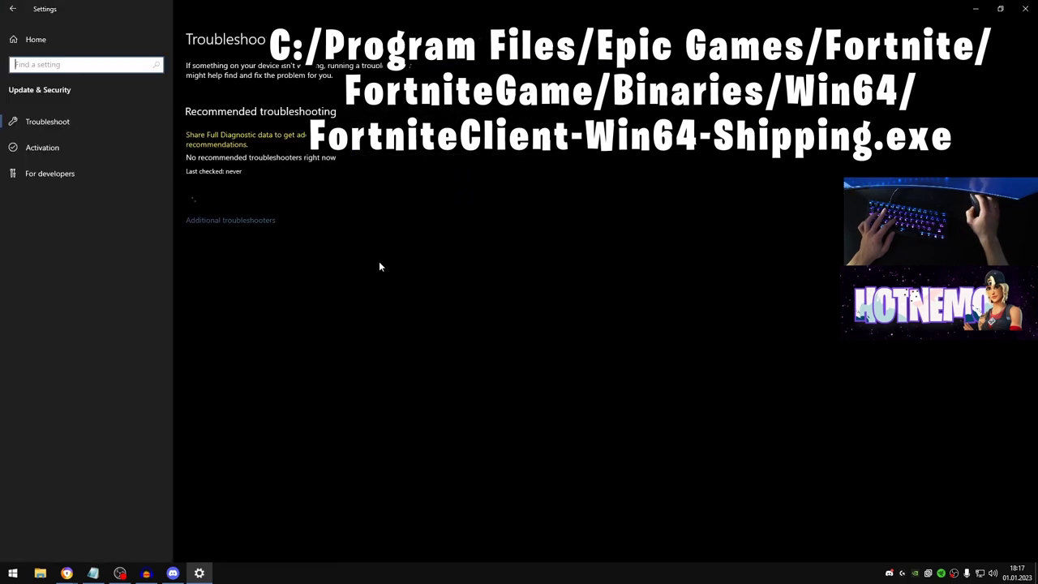
pyautogui.click(12, 9)
pyautogui.click(646, 192)
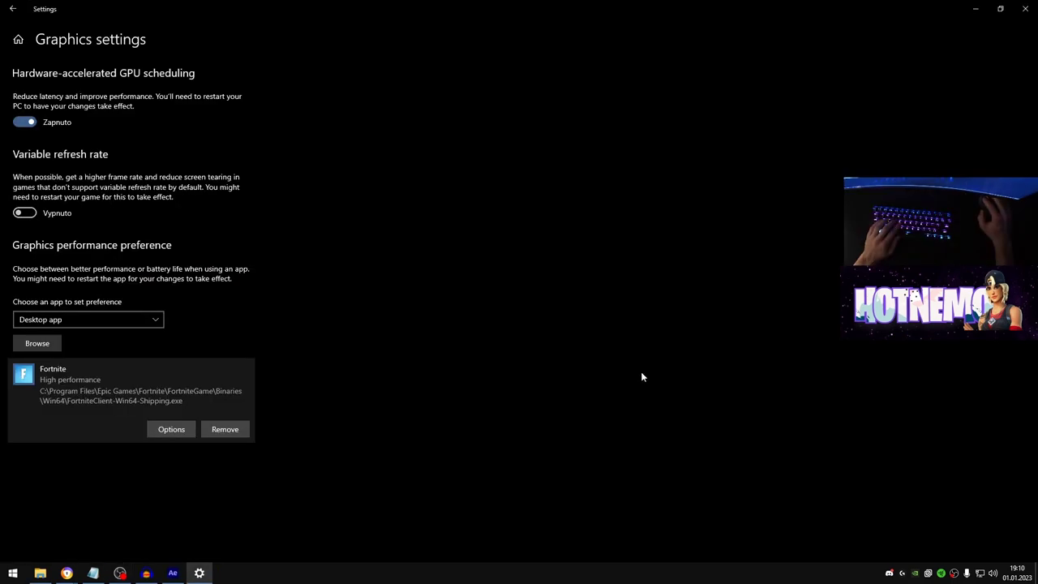
# - Save High performance as Fortnite's graphics preference
pyautogui.click(171, 429)
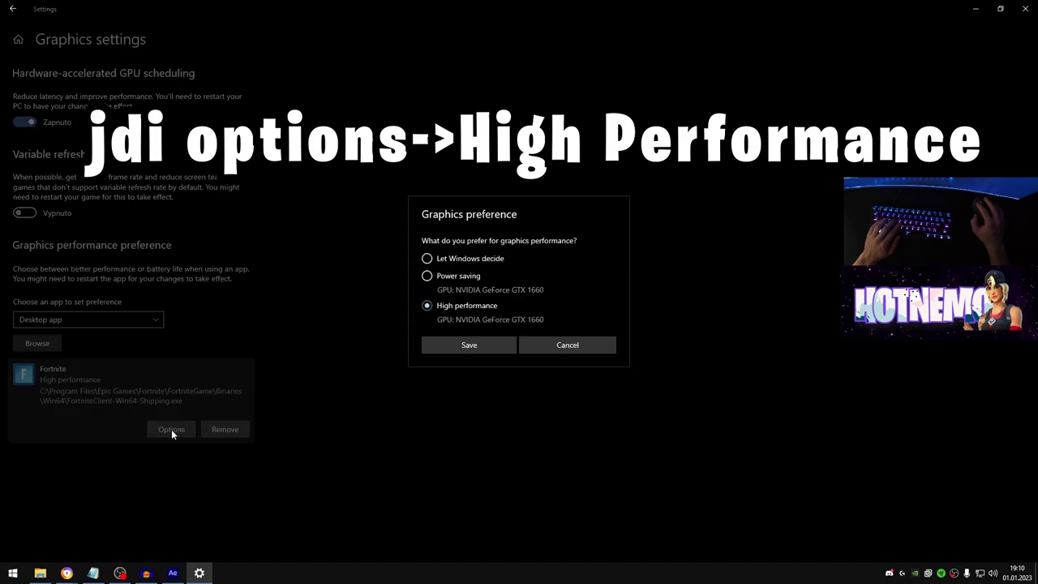
pyautogui.click(493, 345)
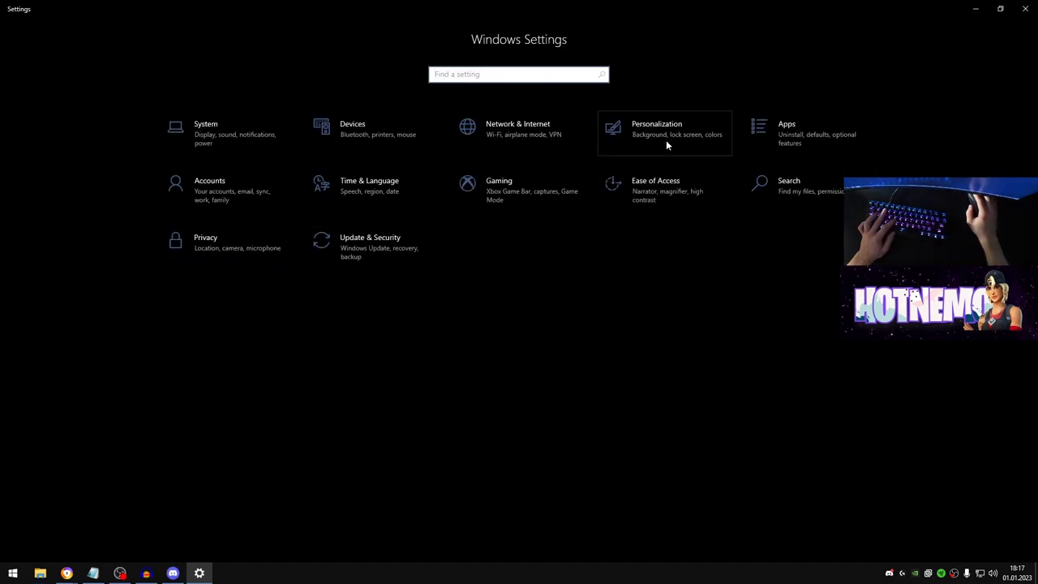
# - Check the colour mode and transparency effects in the personalization settings, and return to the settings overview
pyautogui.click(670, 134)
pyautogui.click(51, 150)
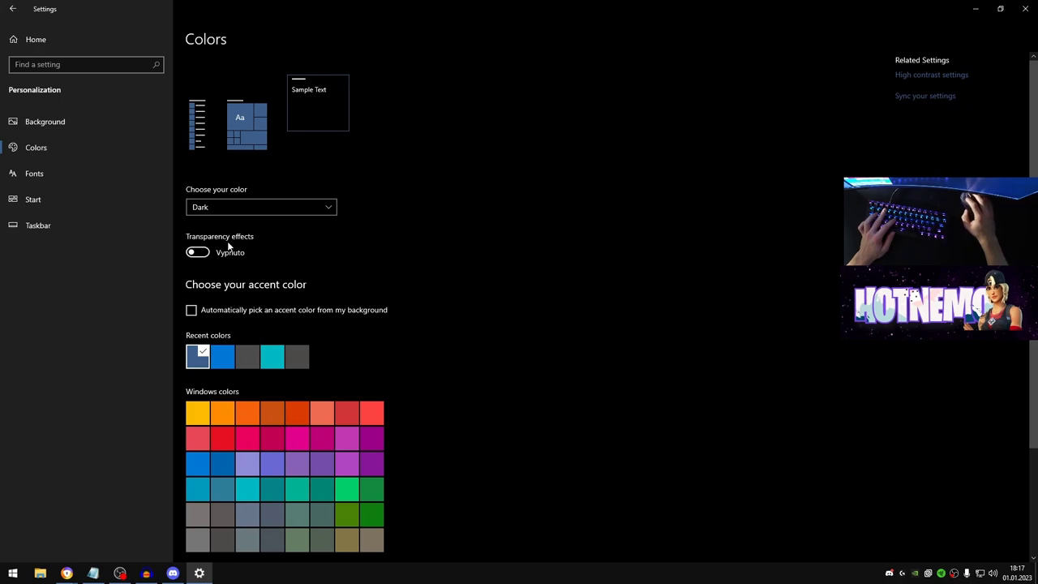
pyautogui.hotkey('alt', 'Left')
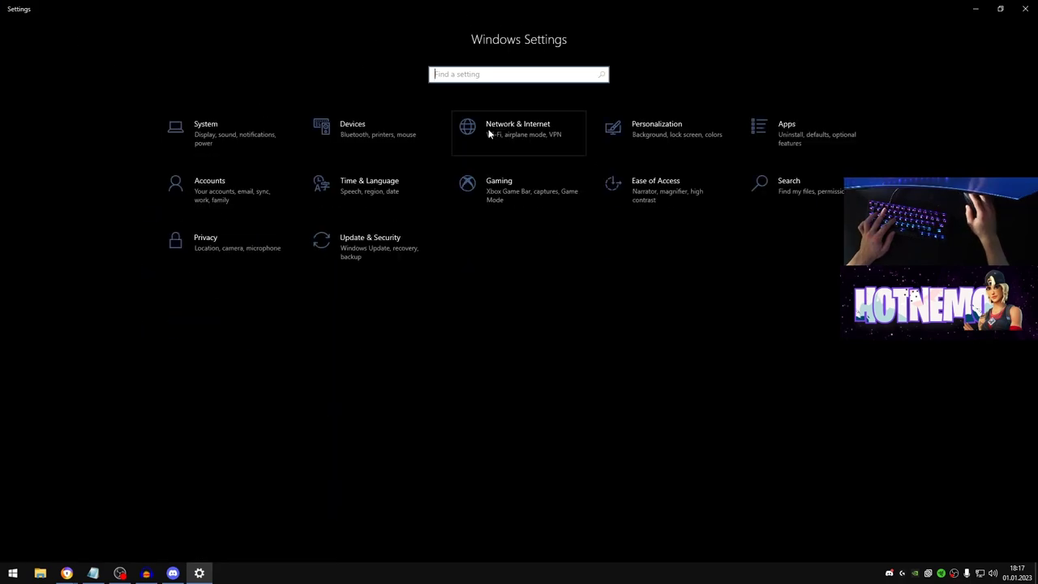
# - Review the custom visual effects in the performance options of the advanced system settings, and close the dialogs
pyautogui.click(184, 130)
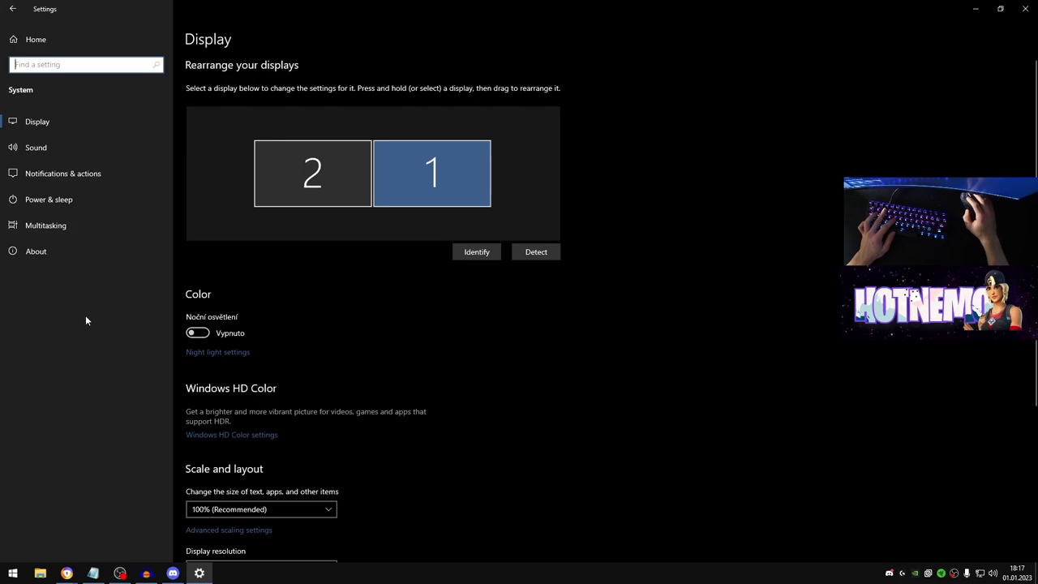
pyautogui.click(58, 251)
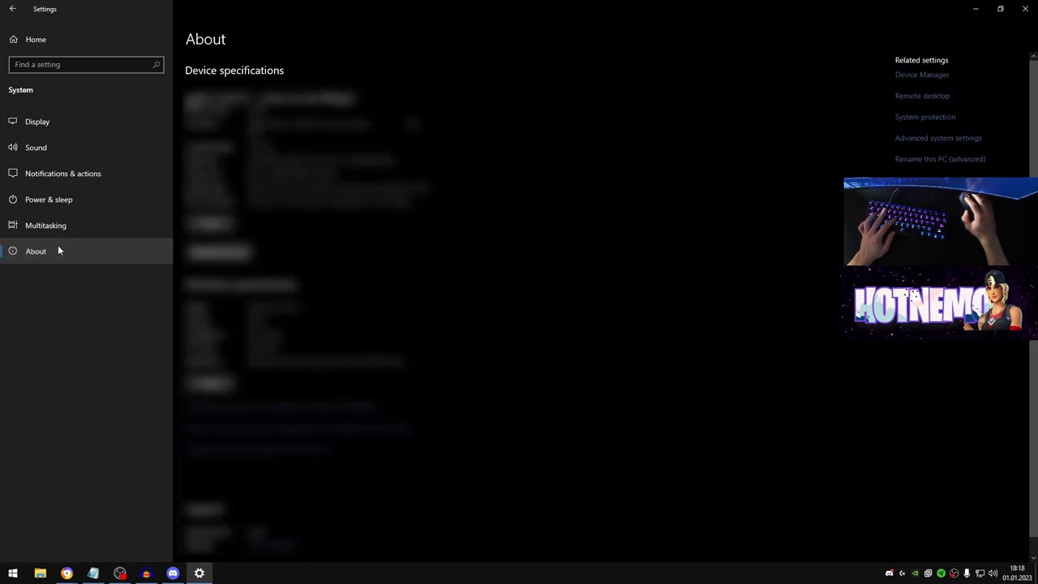
pyautogui.click(960, 142)
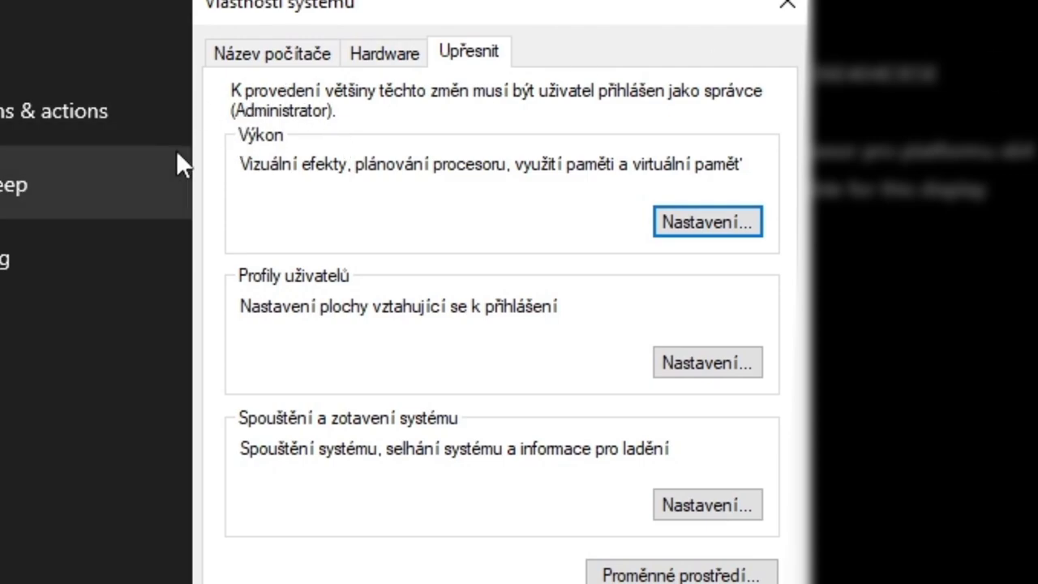
pyautogui.click(677, 225)
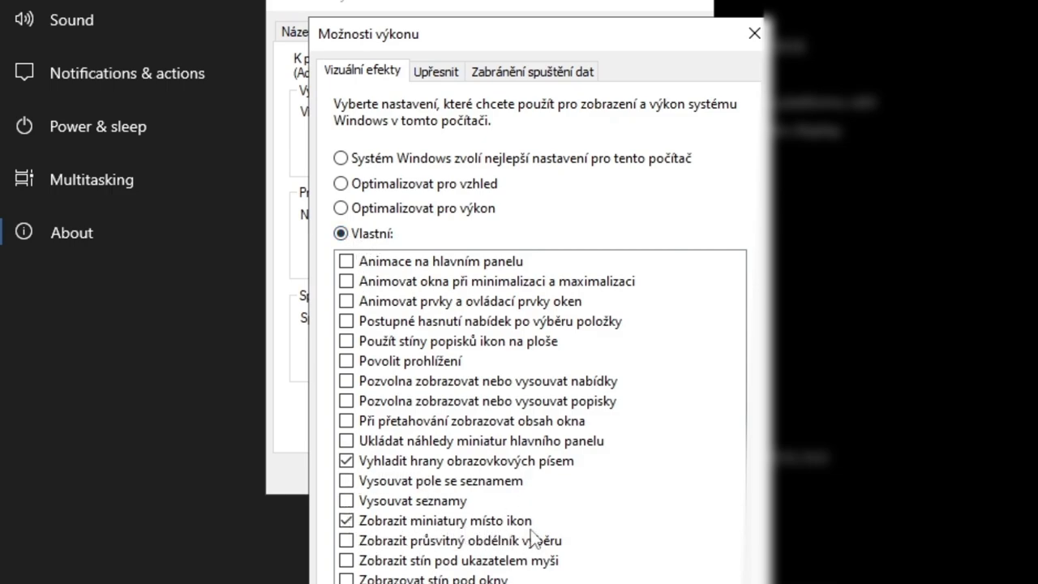
pyautogui.click(535, 583)
pyautogui.click(515, 473)
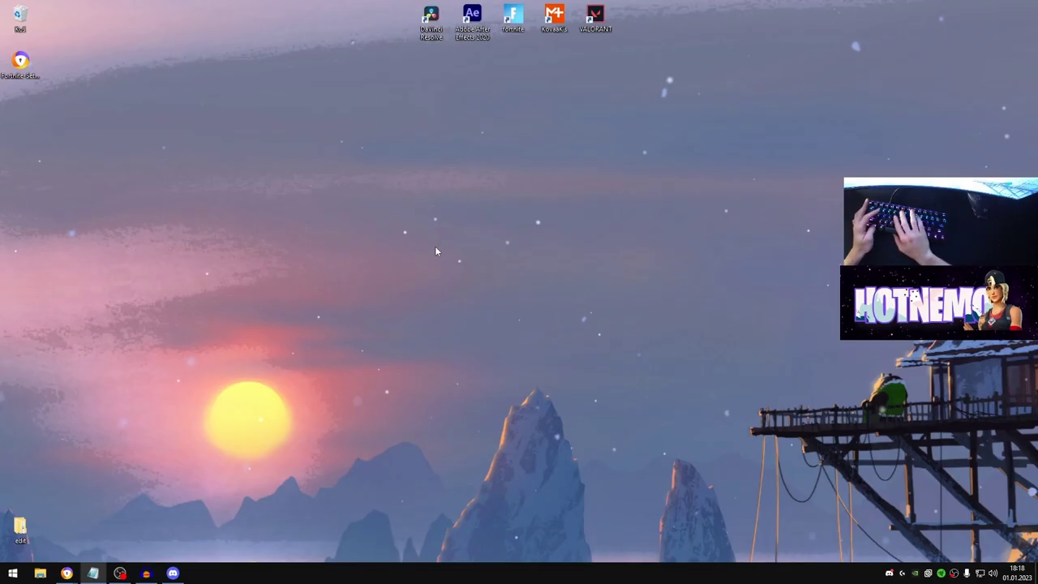
# - Open the %temp% folder, try to delete all the files in it, and close the folder
pyautogui.press('super+r')
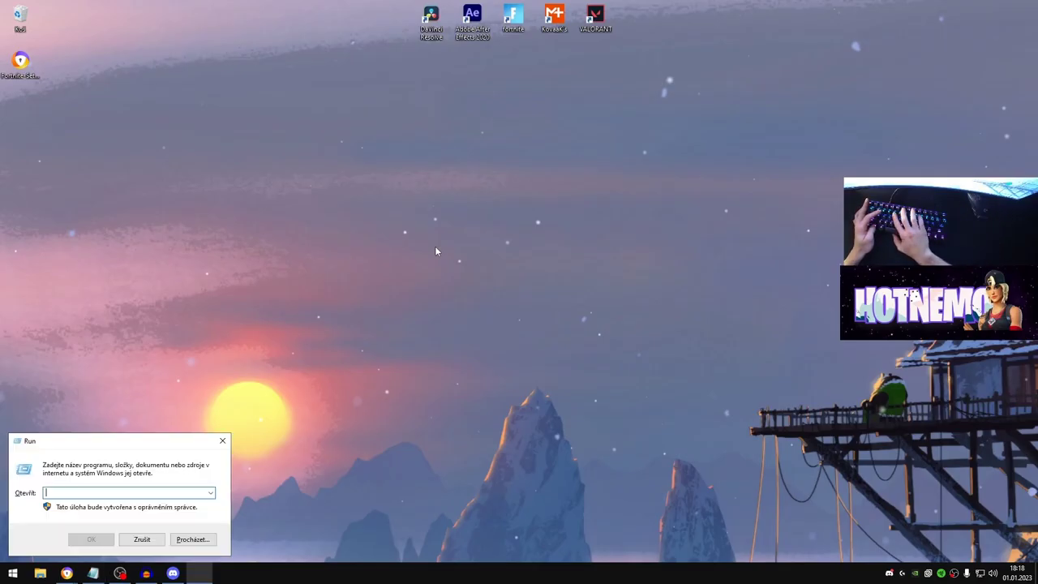
pyautogui.write('%temp')
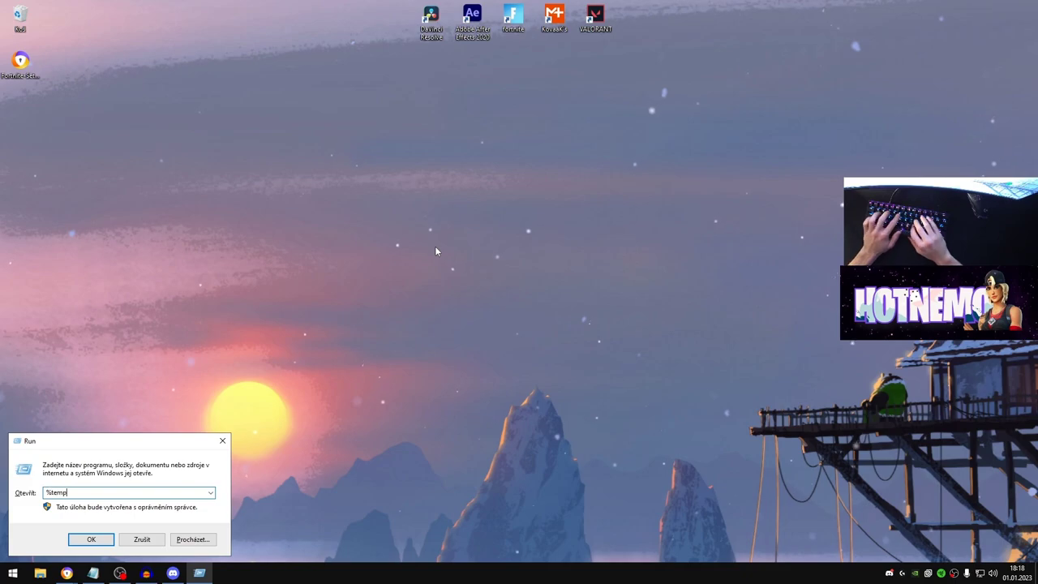
pyautogui.write('%')
pyautogui.press('Return')
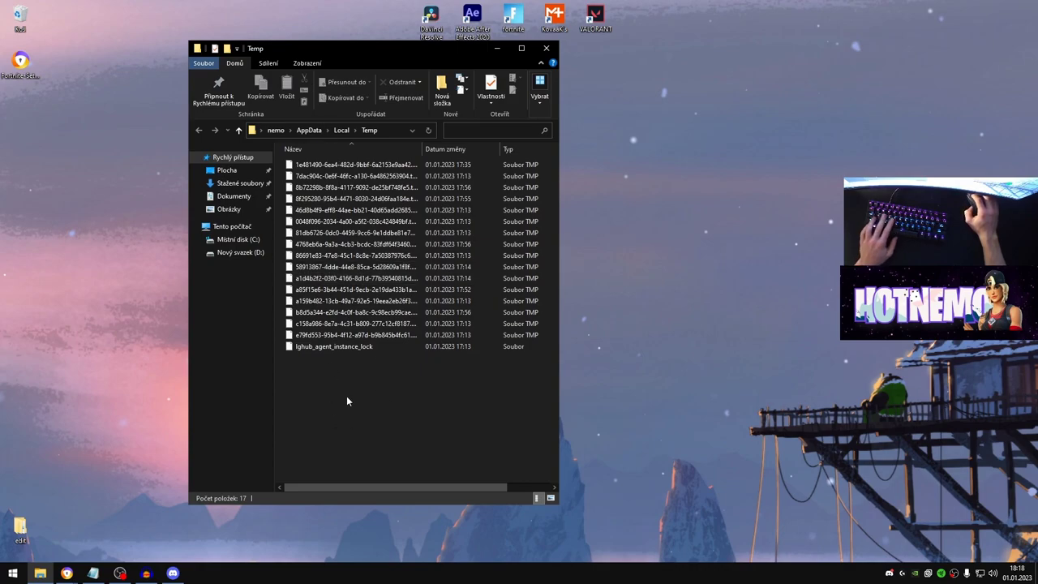
pyautogui.hotkey('ctrl', 'a')
pyautogui.rightClick(388, 252)
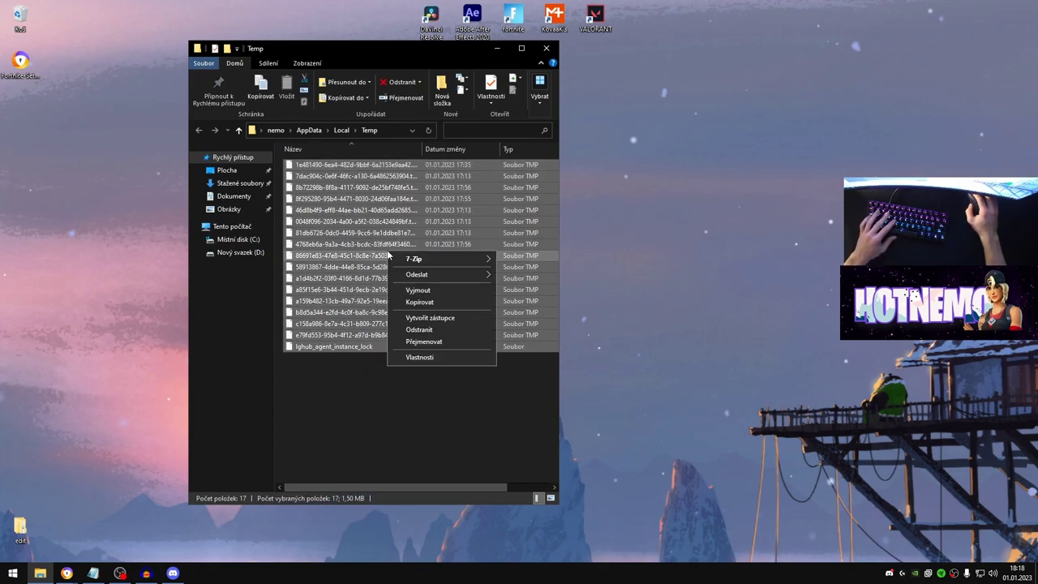
pyautogui.click(421, 330)
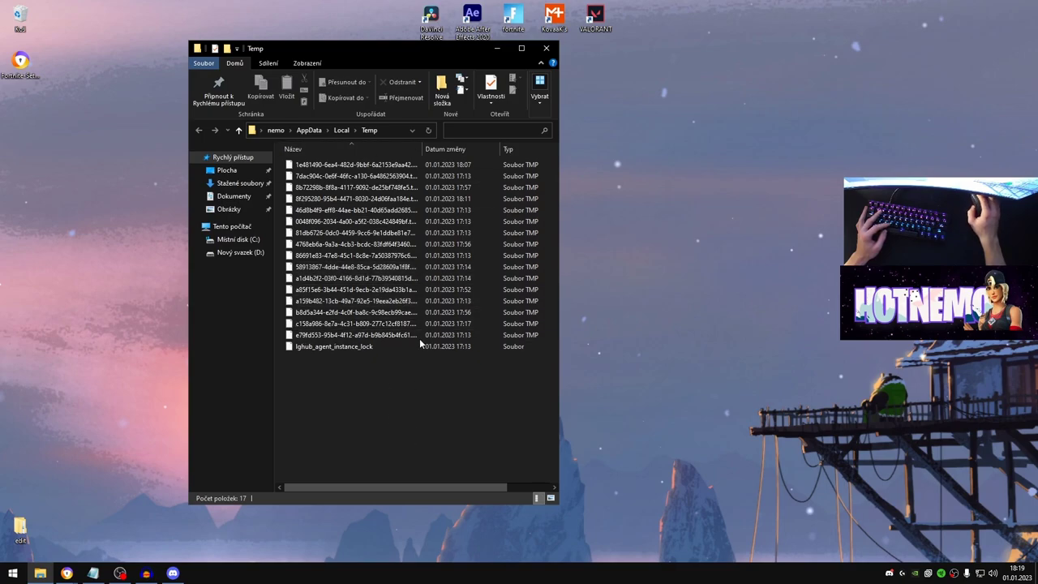
pyautogui.click(544, 48)
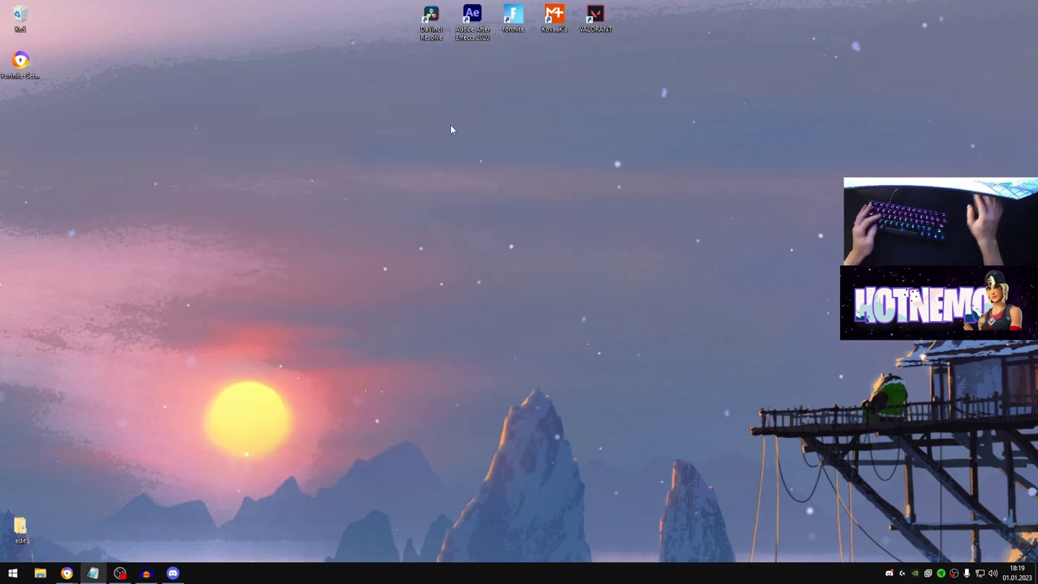
# - Open the %appdata% location and go to AppData's Local\FortniteGame\Saved\Config\WindowsClient folder
pyautogui.press('super+r')
pyautogui.write('%appdata%')
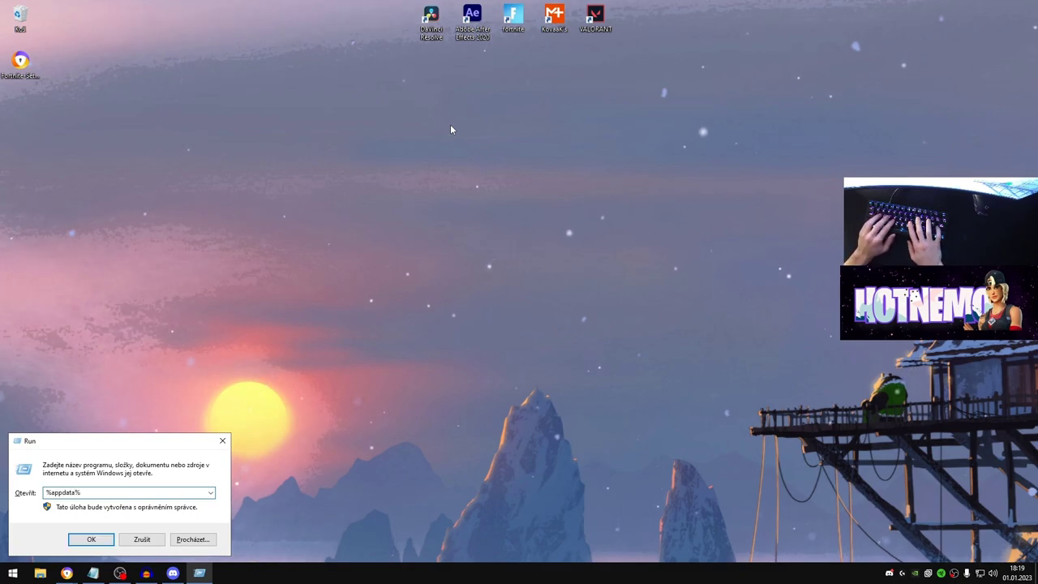
pyautogui.press('Return')
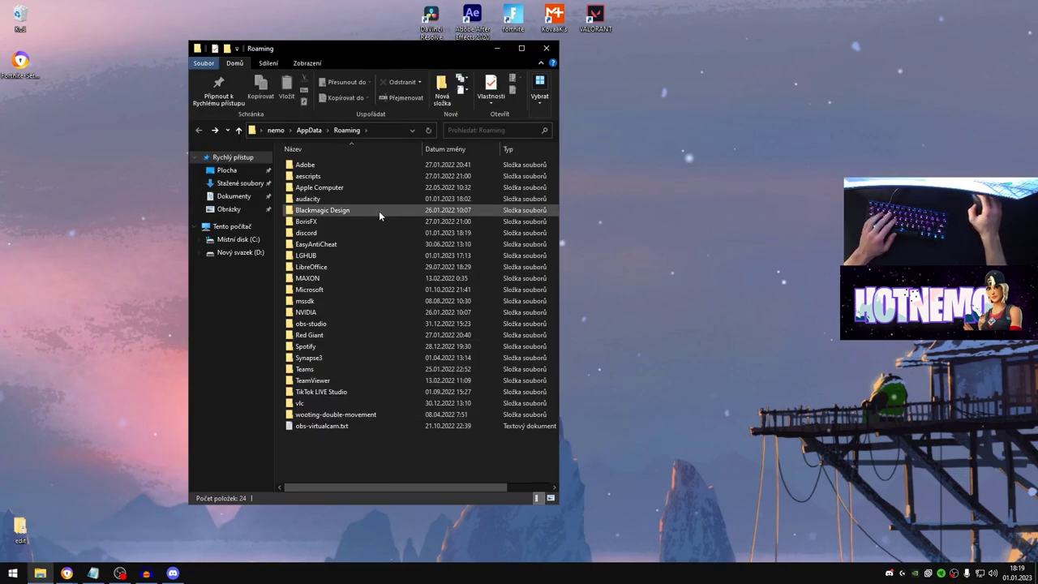
pyautogui.click(315, 133)
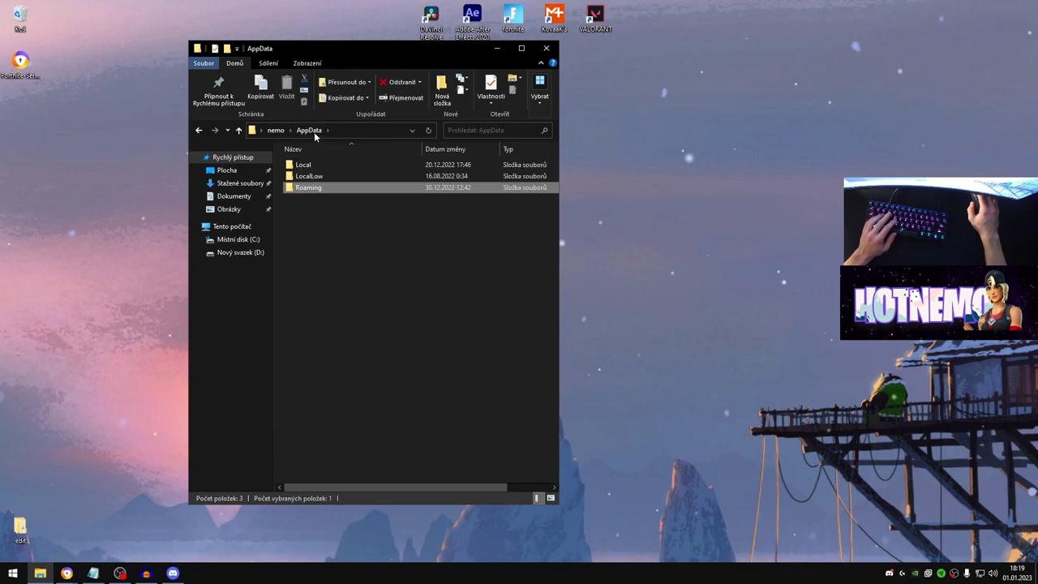
pyautogui.doubleClick(307, 169)
pyautogui.click(329, 416)
pyautogui.doubleClick(328, 416)
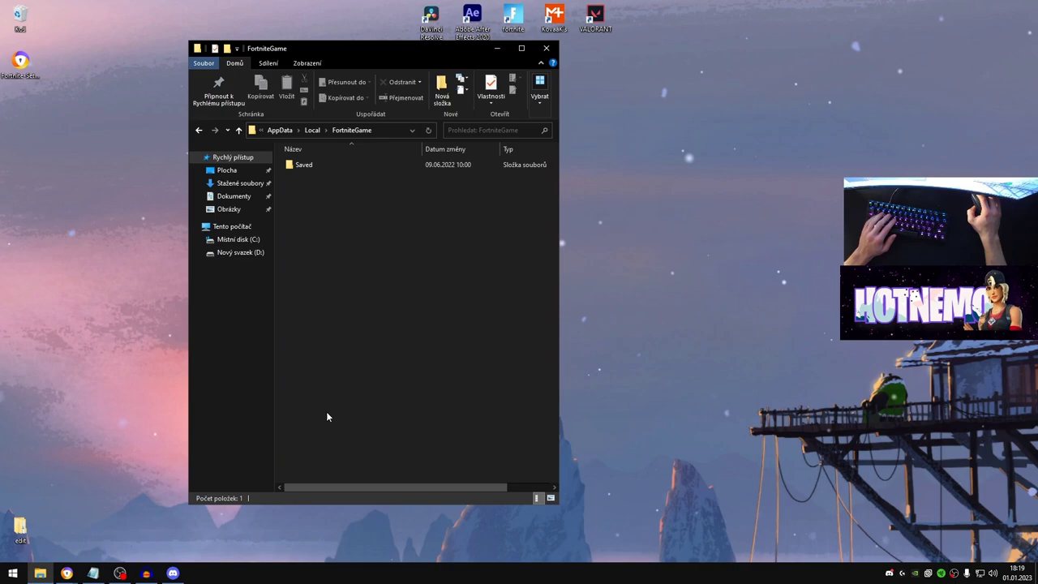
pyautogui.doubleClick(329, 165)
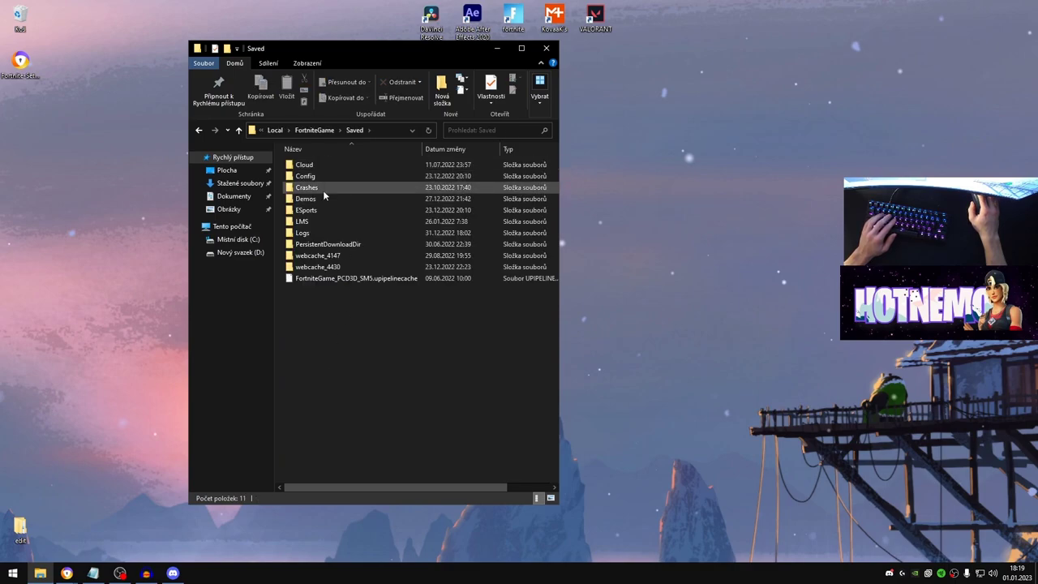
pyautogui.doubleClick(322, 177)
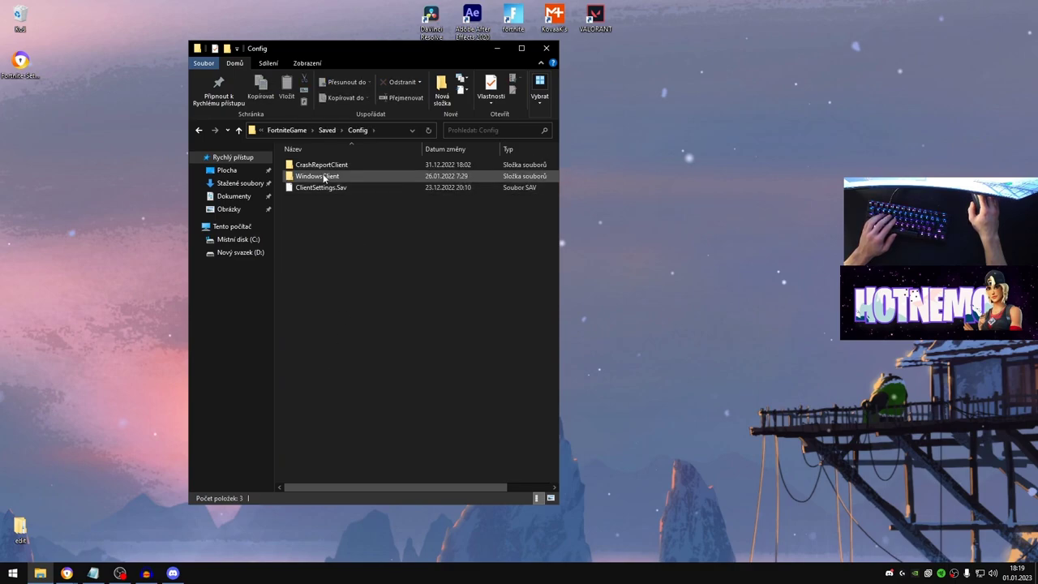
pyautogui.doubleClick(323, 177)
# - Make sure the read-only attribute of GameUserSettings.ini is cleared and apply the file's properties
pyautogui.click(322, 168)
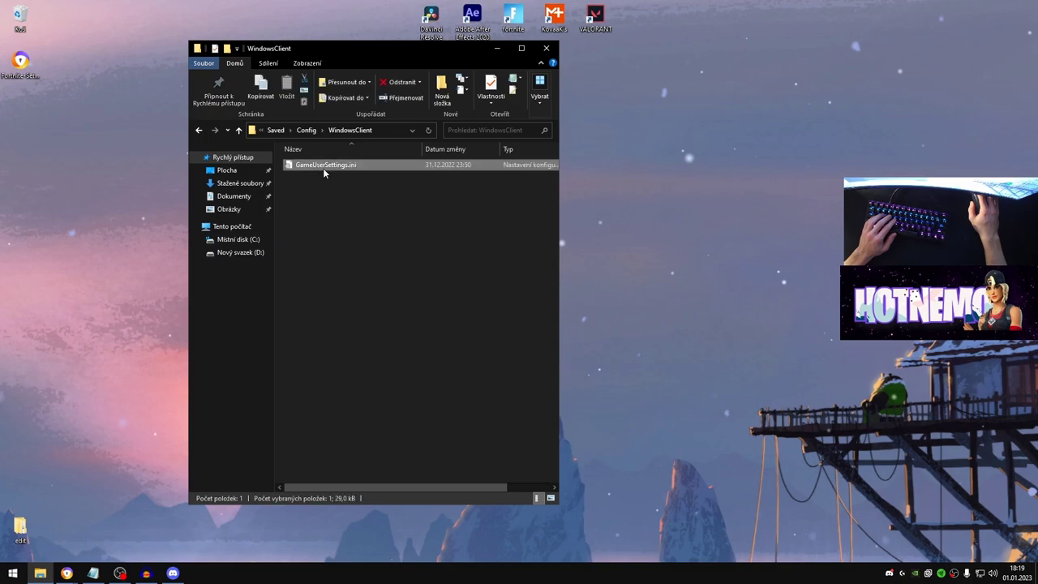
pyautogui.rightClick(323, 168)
pyautogui.click(359, 311)
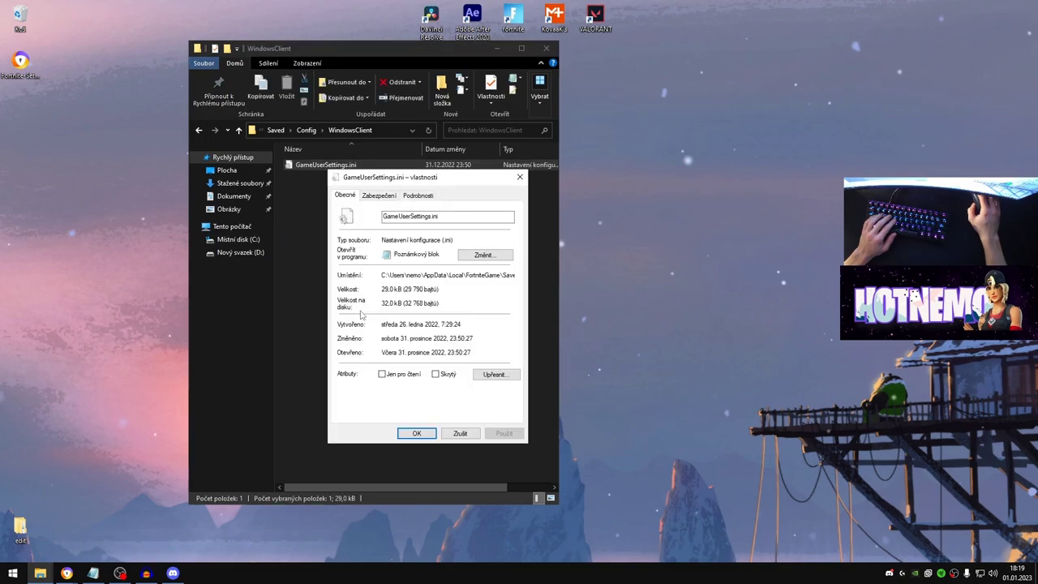
pyautogui.click(382, 374)
pyautogui.click(382, 374)
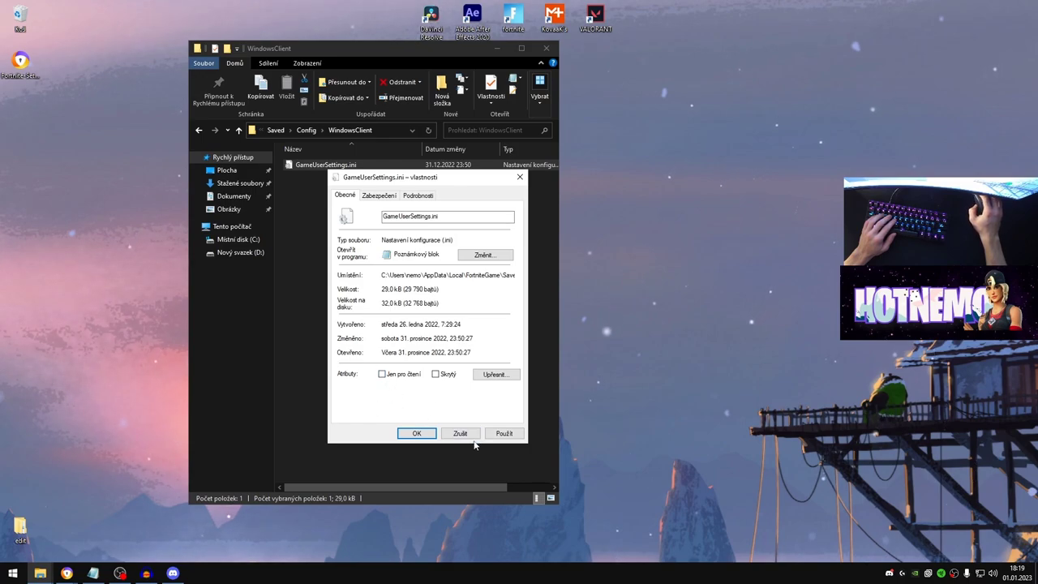
pyautogui.click(503, 433)
pyautogui.click(430, 435)
# - Open GameUserSettings.ini in a maximized window and set sg.ShadingQuality to 0 in the ScalabilityGroups section
pyautogui.doubleClick(367, 166)
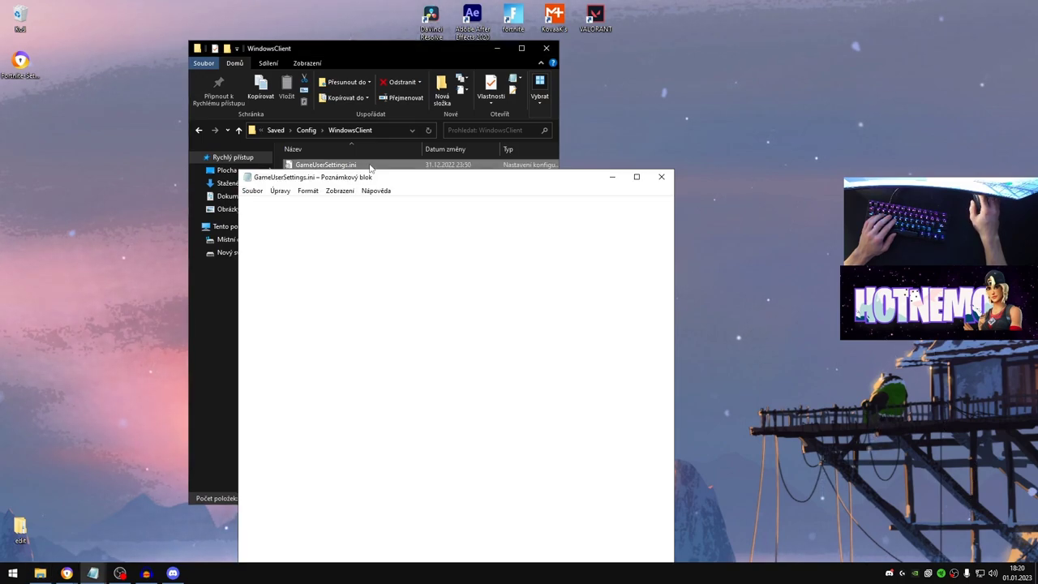
pyautogui.click(637, 177)
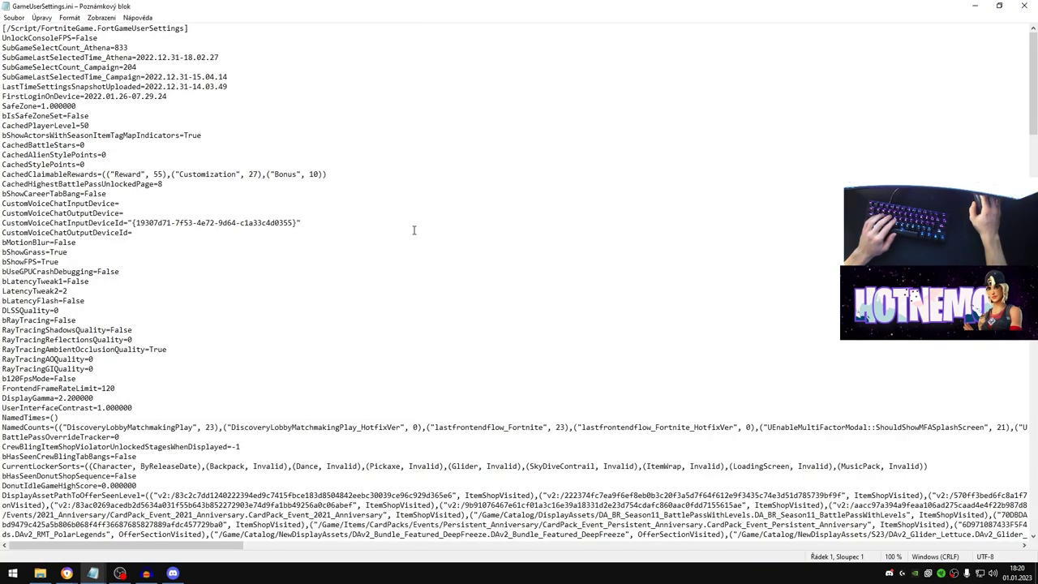
pyautogui.scroll(-20, 59, 304)
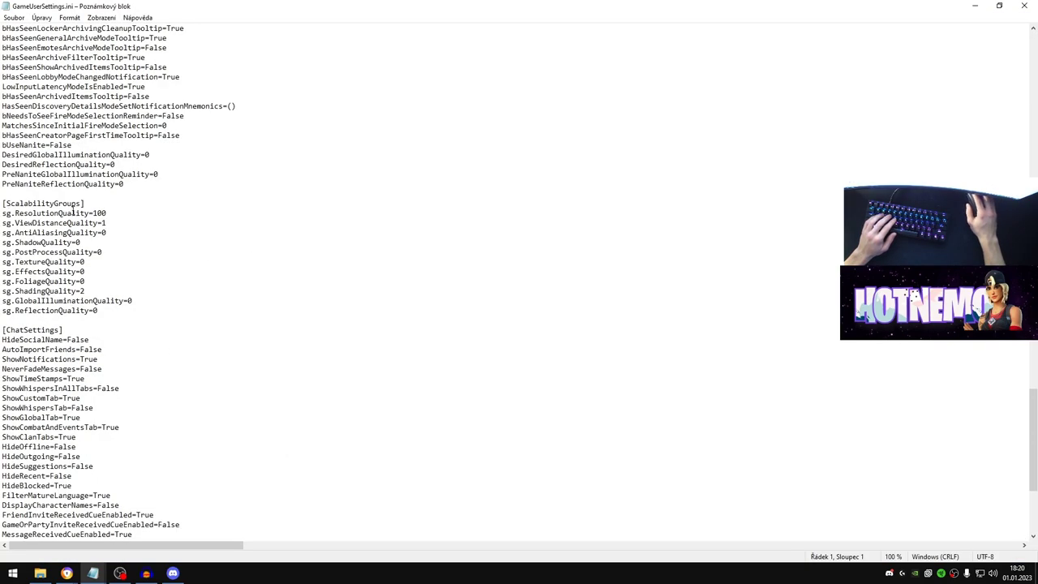
pyautogui.click(90, 290)
pyautogui.press('BackSpace')
pyautogui.write('0')
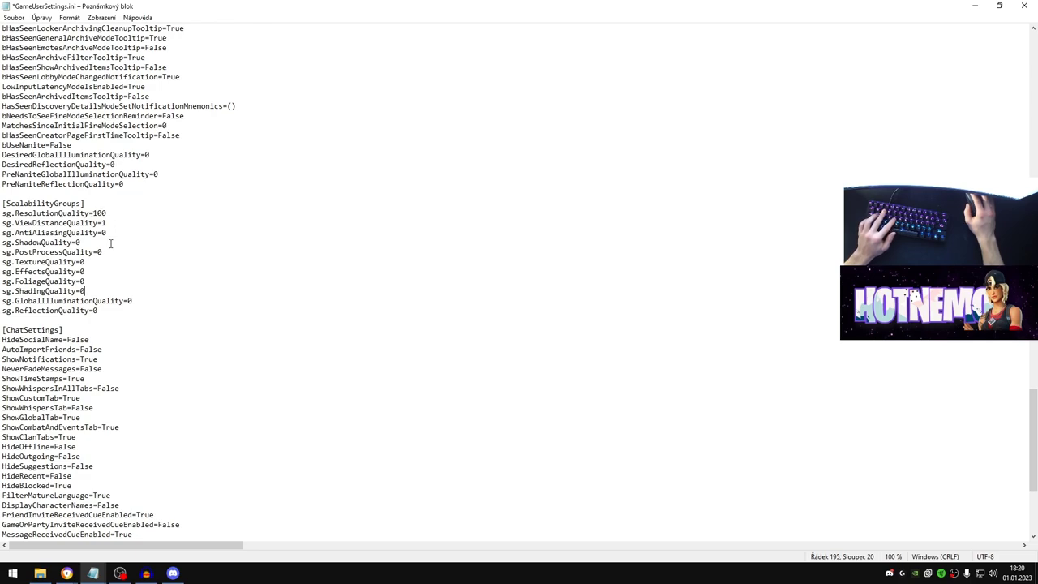
pyautogui.scroll(20, 117, 225)
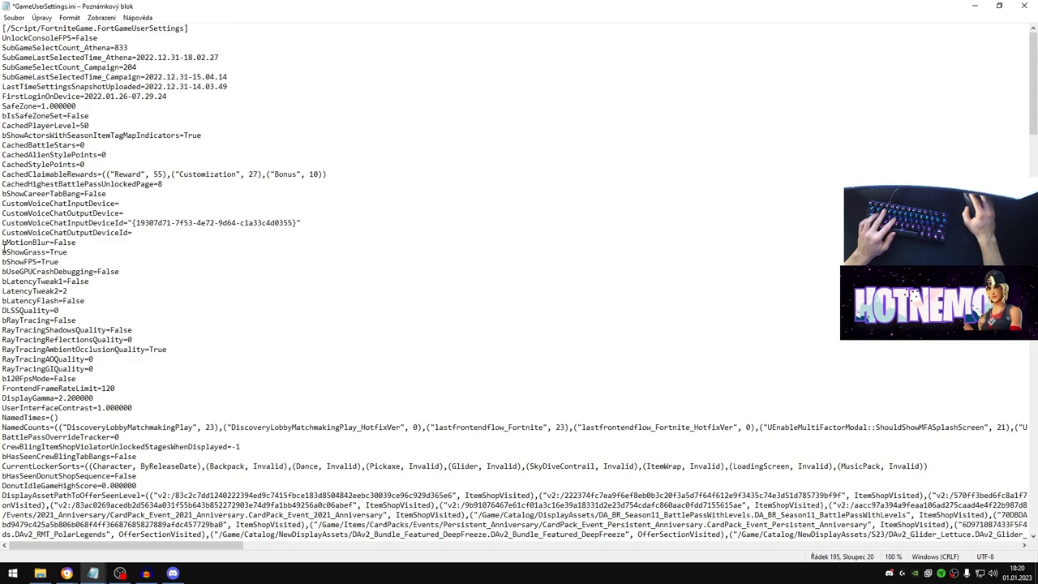
pyautogui.moveTo(1, 252); pyautogui.dragTo(70, 252)
pyautogui.click(81, 254)
pyautogui.hotkey('shift', 'Left')
pyautogui.hotkey('shift', 'Left')
pyautogui.hotkey('shift', 'Left')
pyautogui.hotkey('shift', 'Left')
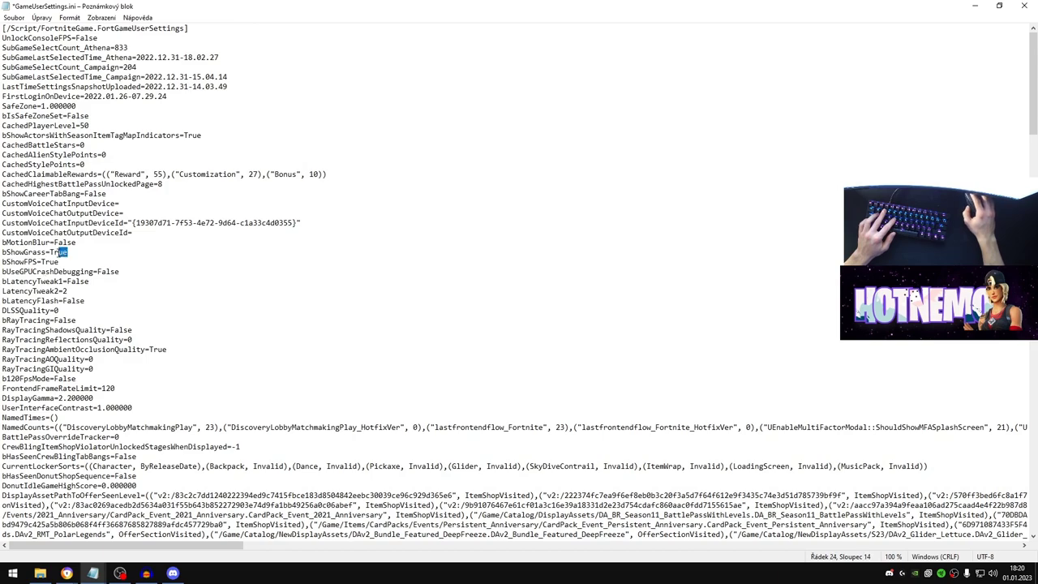
pyautogui.press('Return')
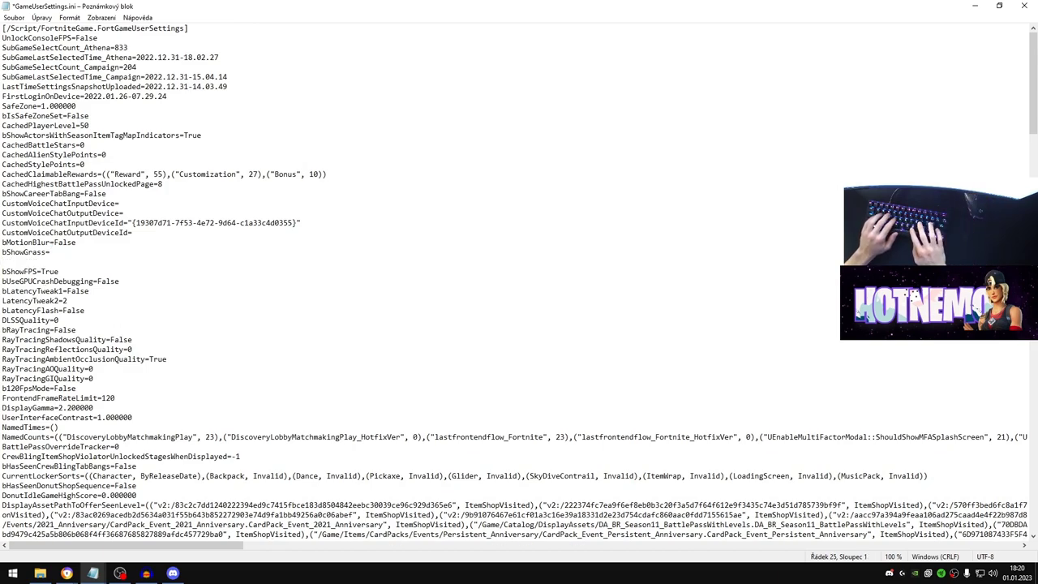
pyautogui.hotkey('ctrl', 'z')
# - Re-enter the bShowFPS value in GameUserSettings.ini as True
pyautogui.click(170, 260)
pyautogui.press('BackSpace')
pyautogui.press('BackSpace')
pyautogui.press('BackSpace')
pyautogui.press('BackSpace')
pyautogui.write('True')
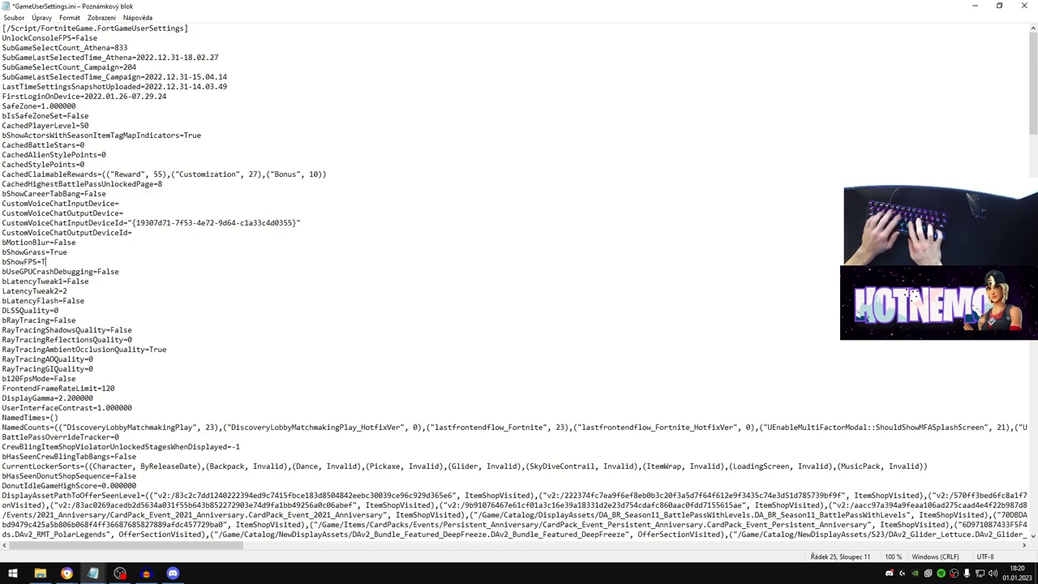
# - Set bShowGrass to False in GameUserSettings.ini
pyautogui.click(88, 255)
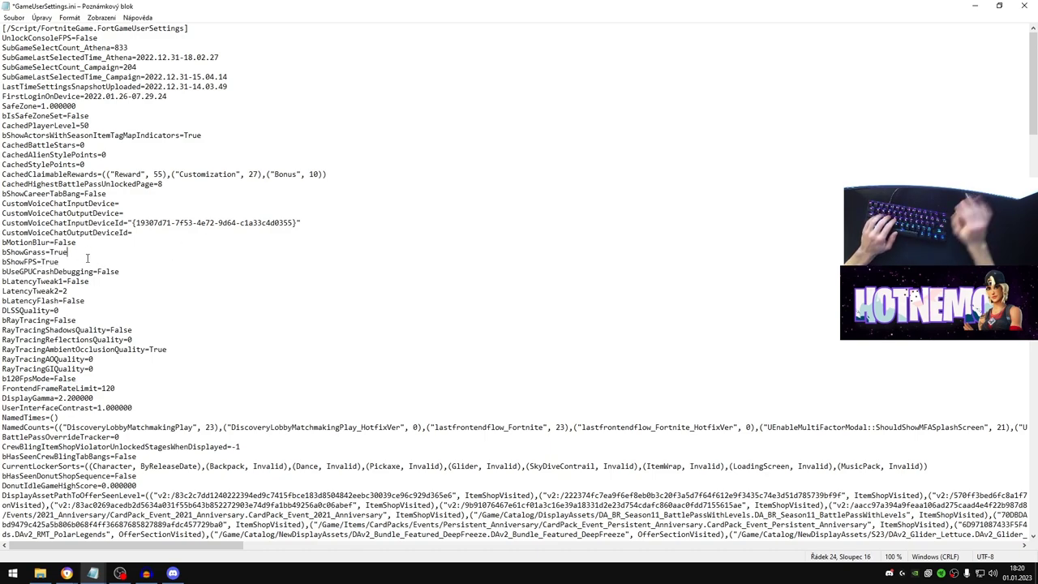
pyautogui.press('BackSpace')
pyautogui.press('BackSpace')
pyautogui.press('BackSpace')
pyautogui.press('BackSpace')
pyautogui.write('False')
# - Go to the FrontendFrameRateLimit line, save GameUserSettings.ini and minimize the file's window
pyautogui.scroll(-1, 54, 388)
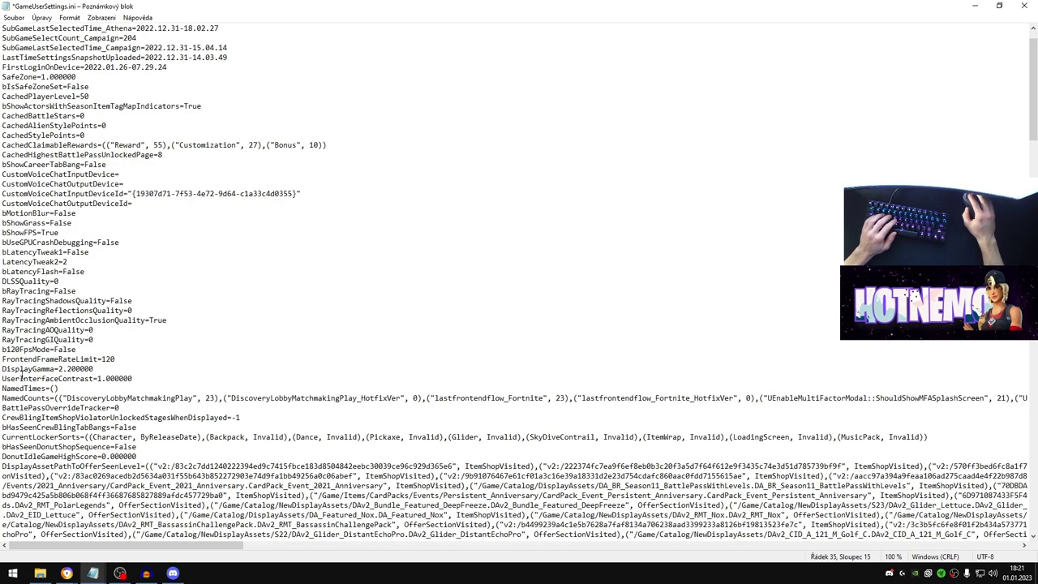
pyautogui.click(117, 359)
pyautogui.click(14, 17)
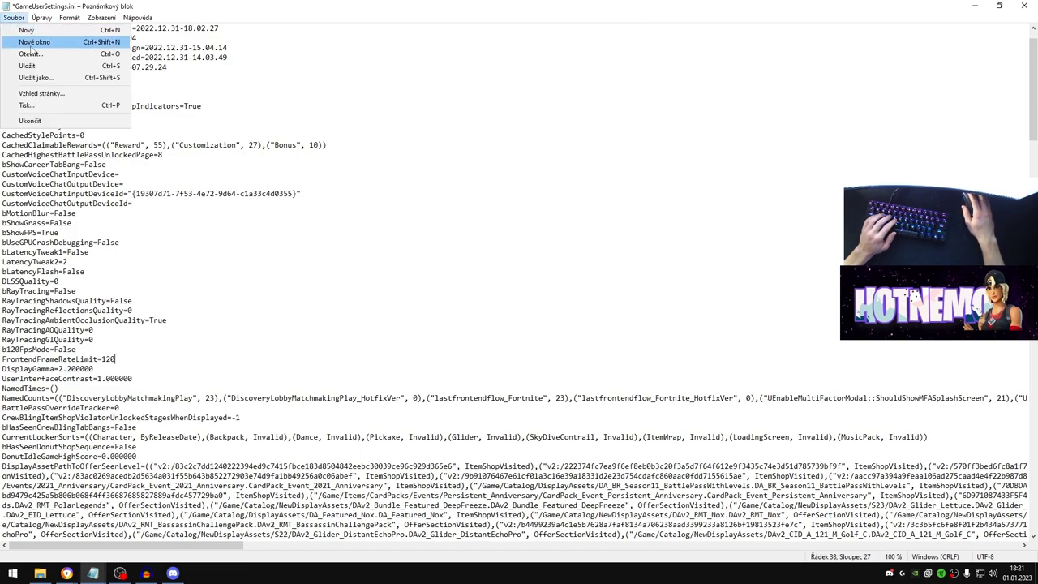
pyautogui.click(28, 66)
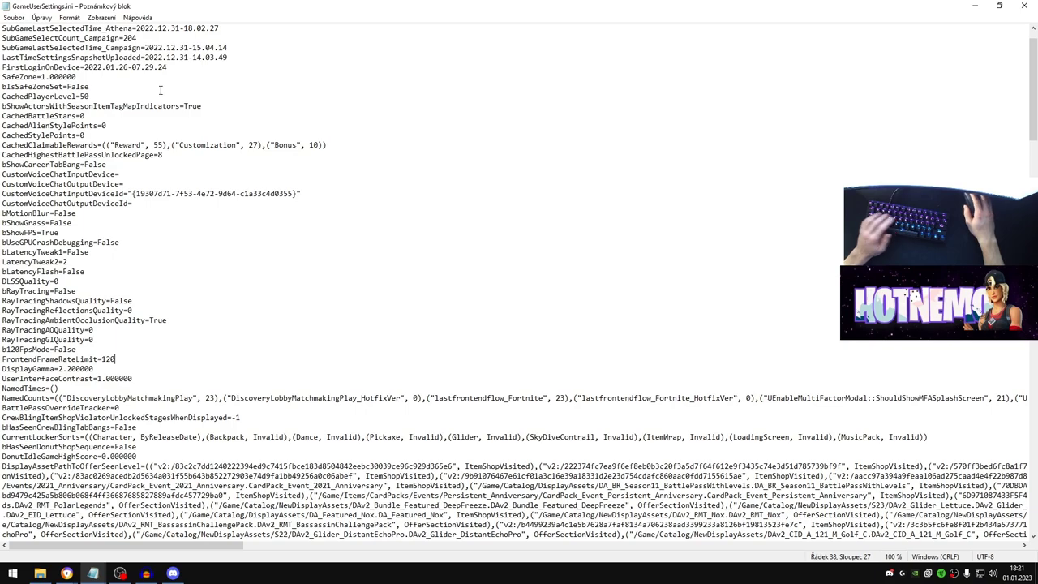
pyautogui.click(975, 5)
# - Make GameUserSettings.ini read-only in its properties, apply the change and close the WindowsClient folder
pyautogui.rightClick(361, 166)
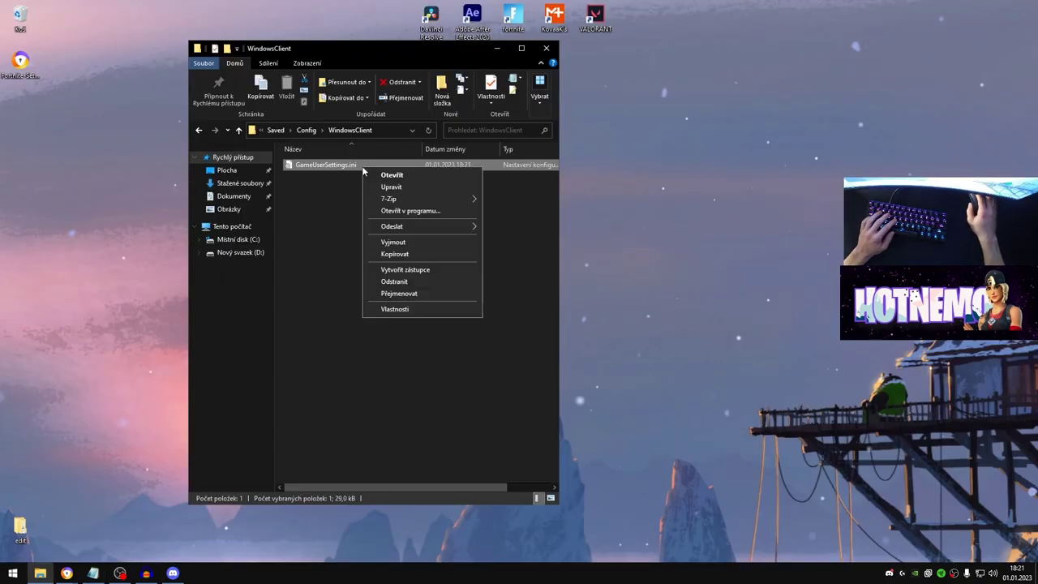
pyautogui.click(395, 309)
pyautogui.click(435, 372)
pyautogui.click(543, 431)
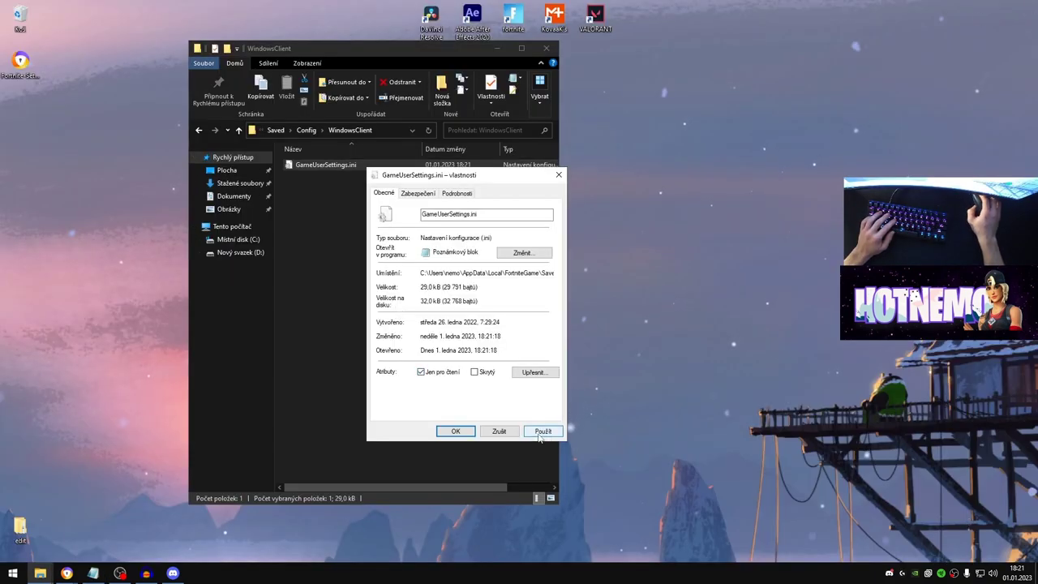
pyautogui.click(455, 432)
pyautogui.click(546, 47)
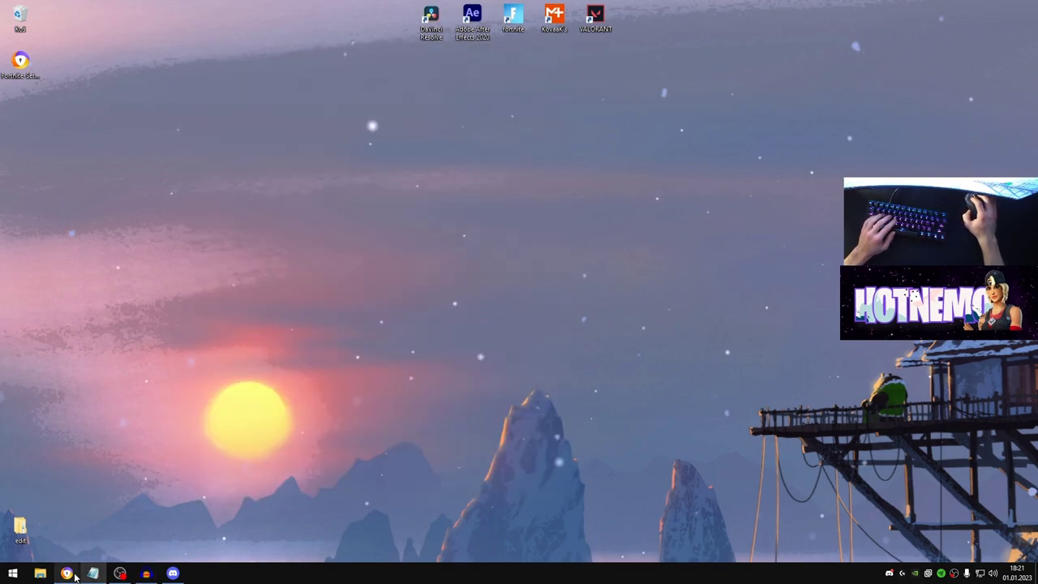
# - Switch to Avast Secure Browser and search its settings for "hard" to check the hardware acceleration option
pyautogui.moveTo(67, 574)
pyautogui.click(77, 542)
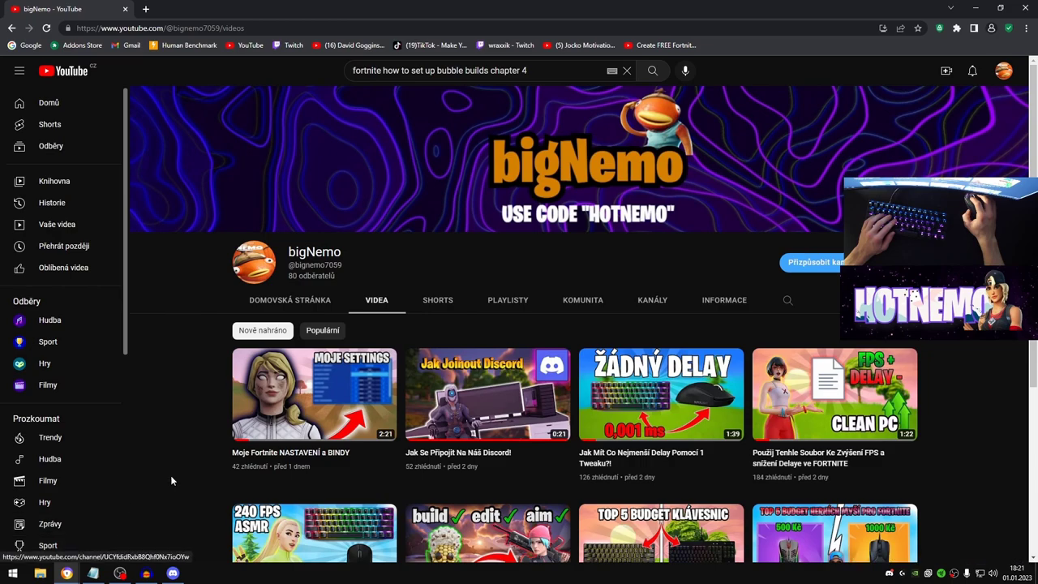
pyautogui.click(1027, 28)
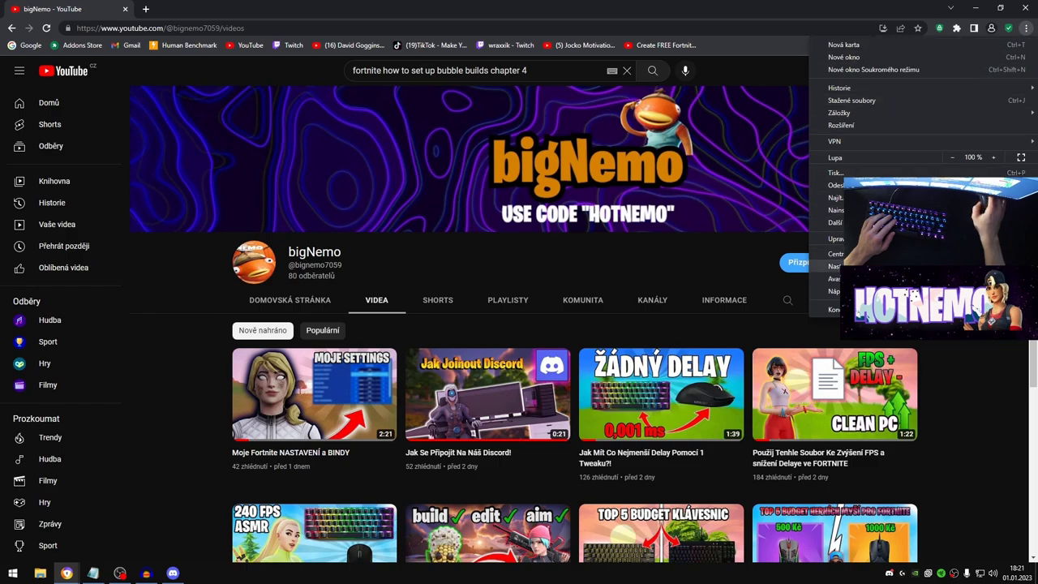
pyautogui.click(831, 271)
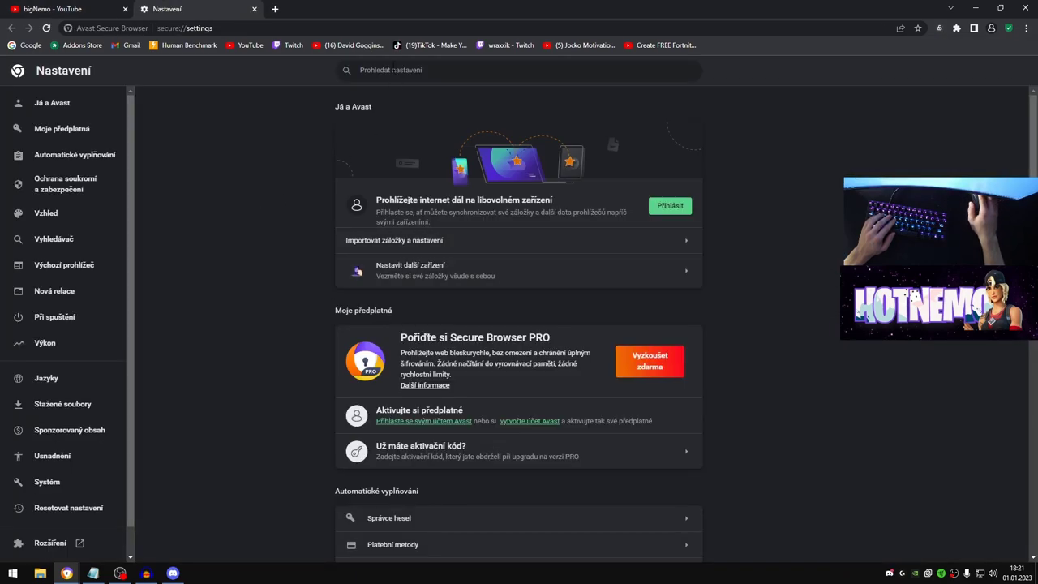
pyautogui.write('hard')
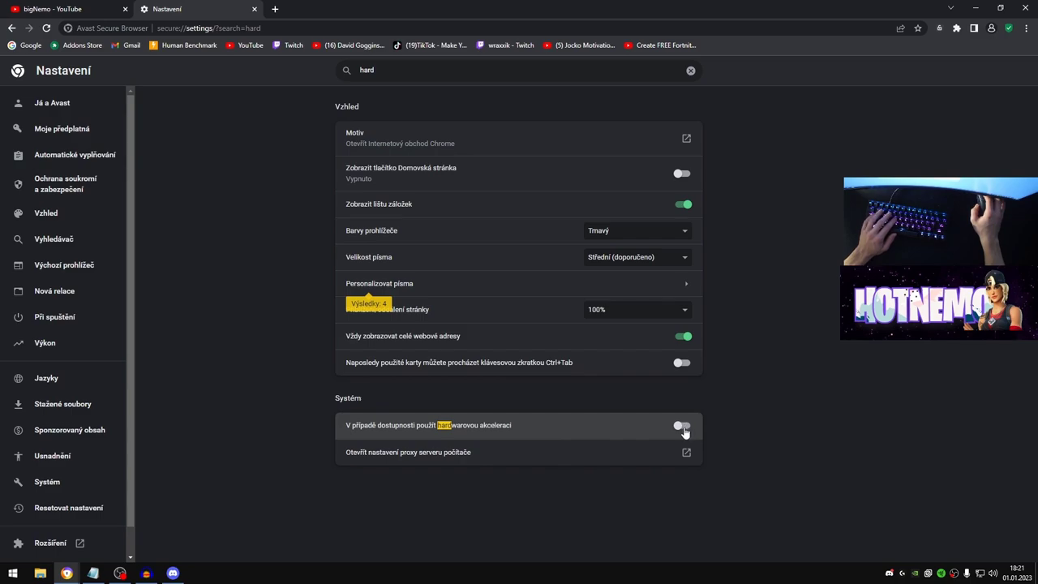
# - Show the desktop and switch to Discord
pyautogui.press('super+d')
pyautogui.click(173, 573)
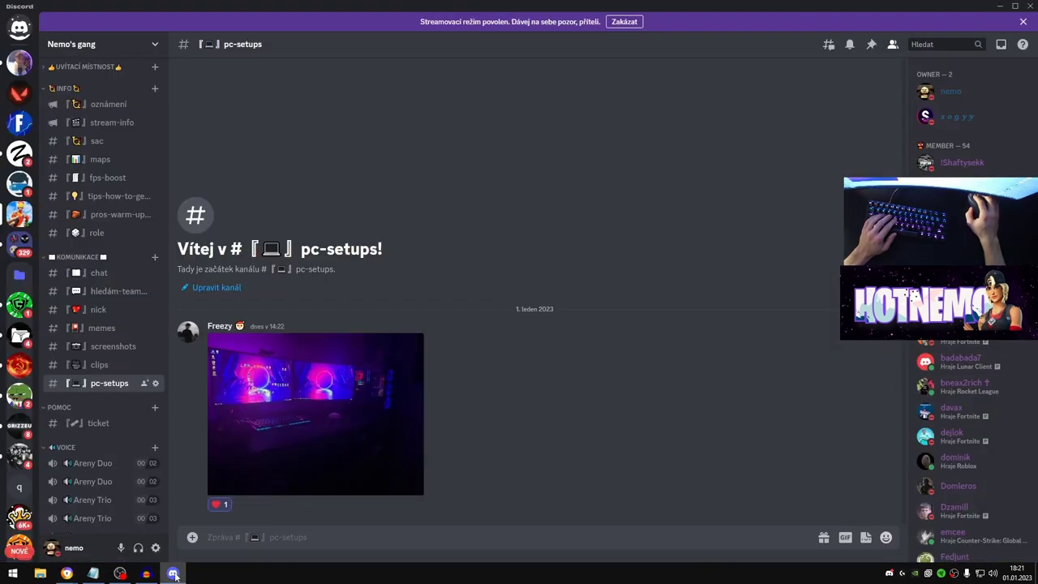